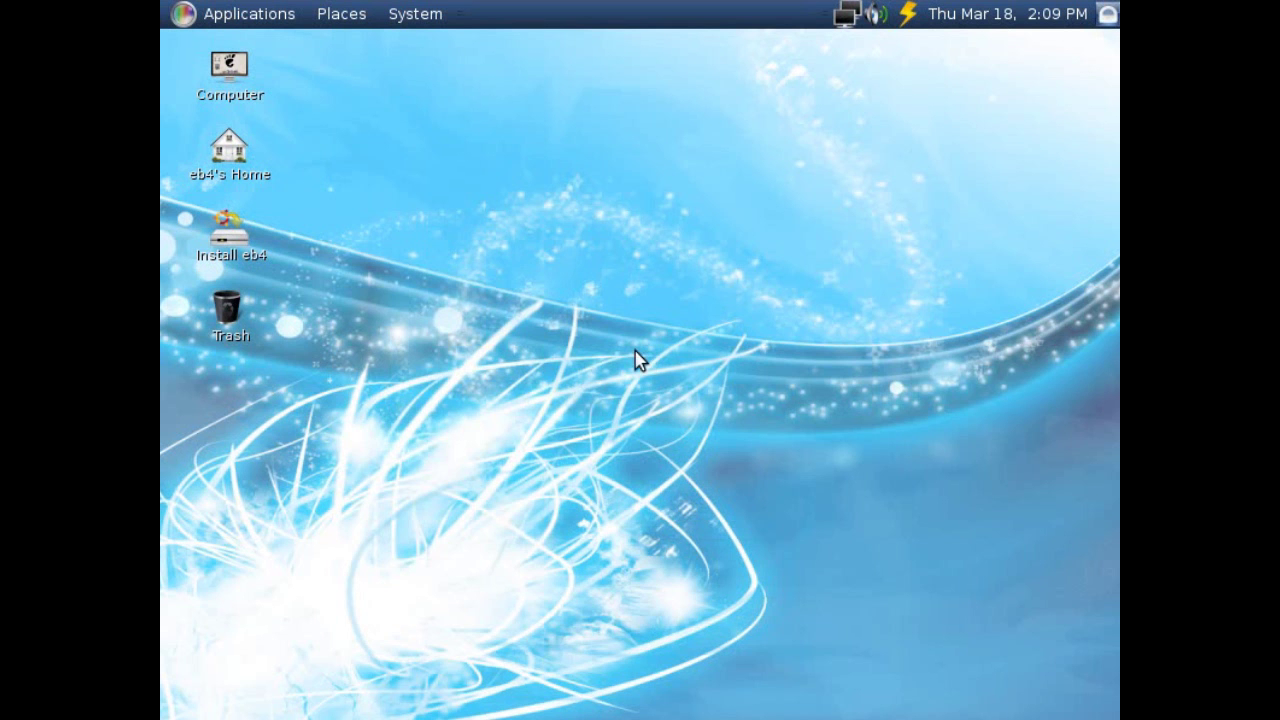
Launch the eb4 installer with the default language, United Kingdom location and keyboard, and whole-disk erase.
{"action": "double_click", "coordinate": [227, 248]}
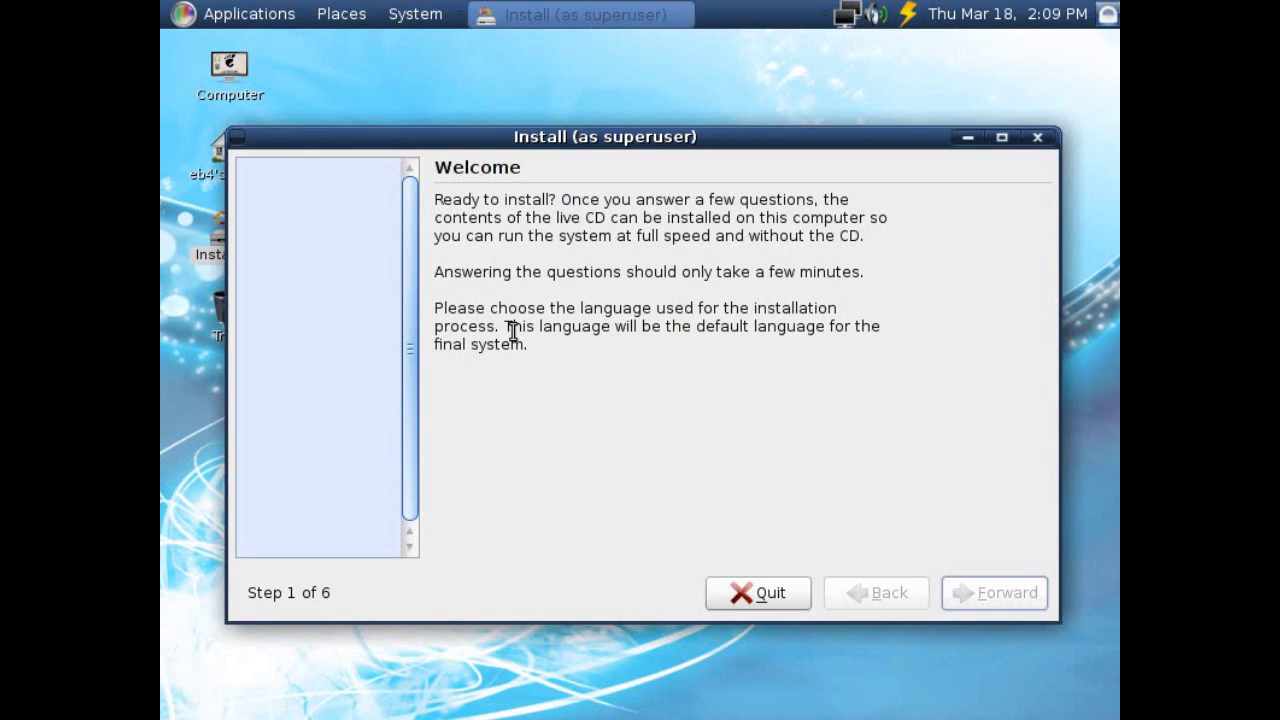
{"action": "left_click", "coordinate": [1018, 602]}
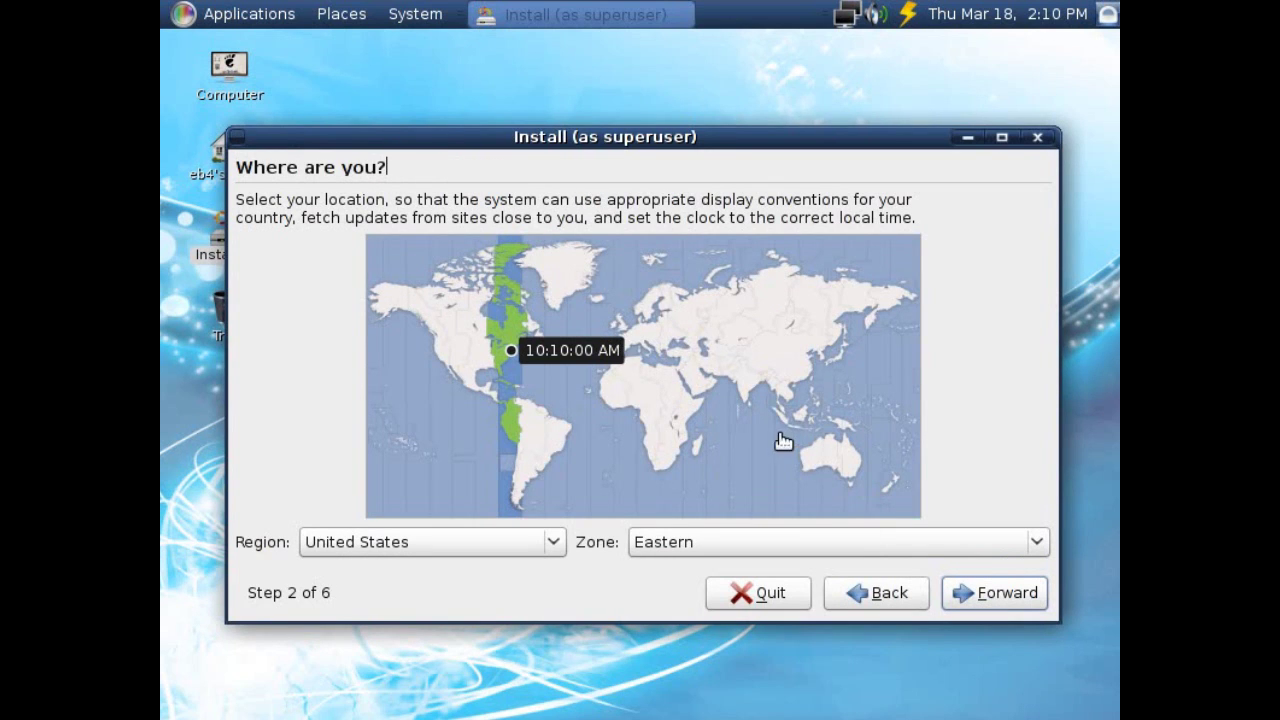
{"action": "left_click", "coordinate": [624, 334]}
{"action": "left_click", "coordinate": [1030, 598]}
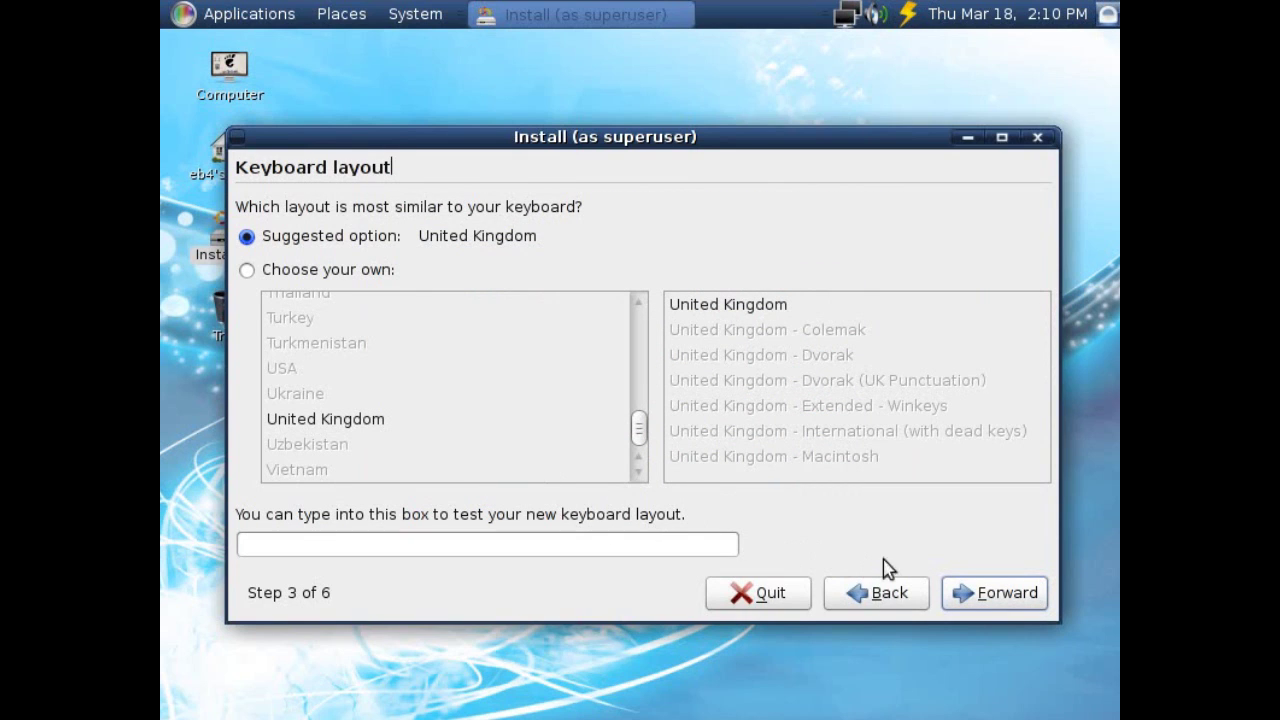
{"action": "left_click", "coordinate": [963, 592]}
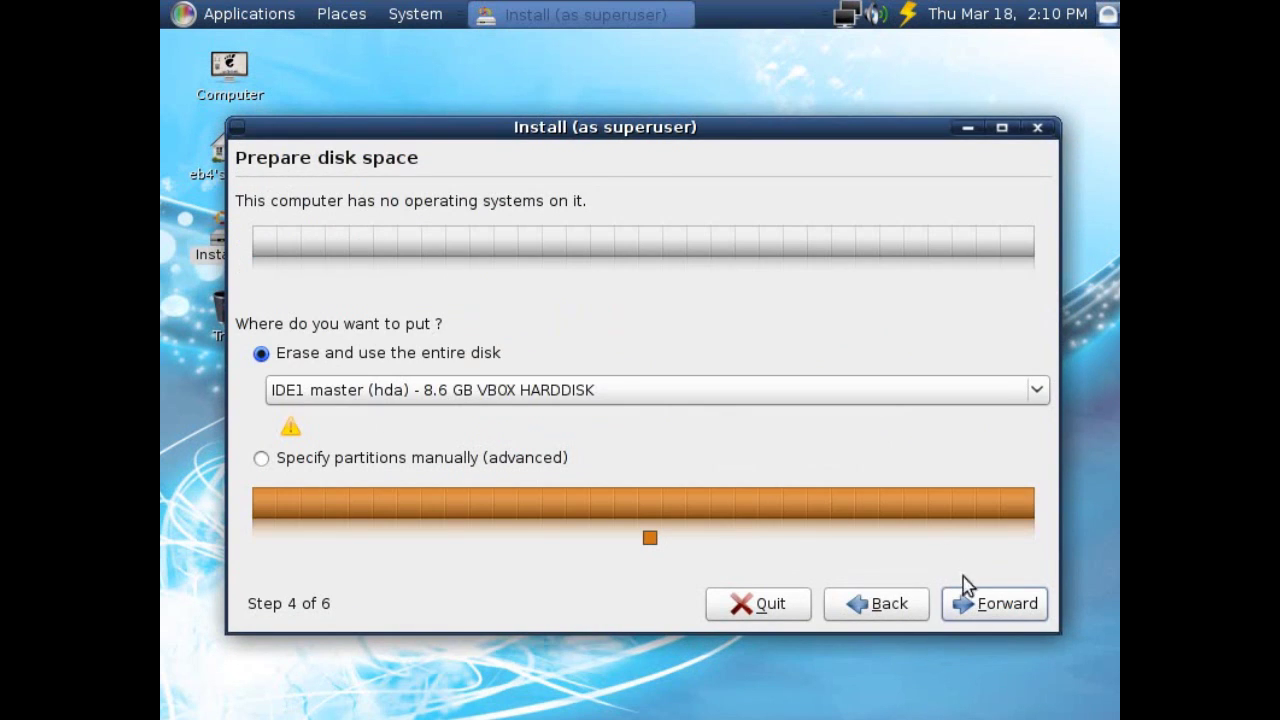
{"action": "left_click", "coordinate": [980, 603]}
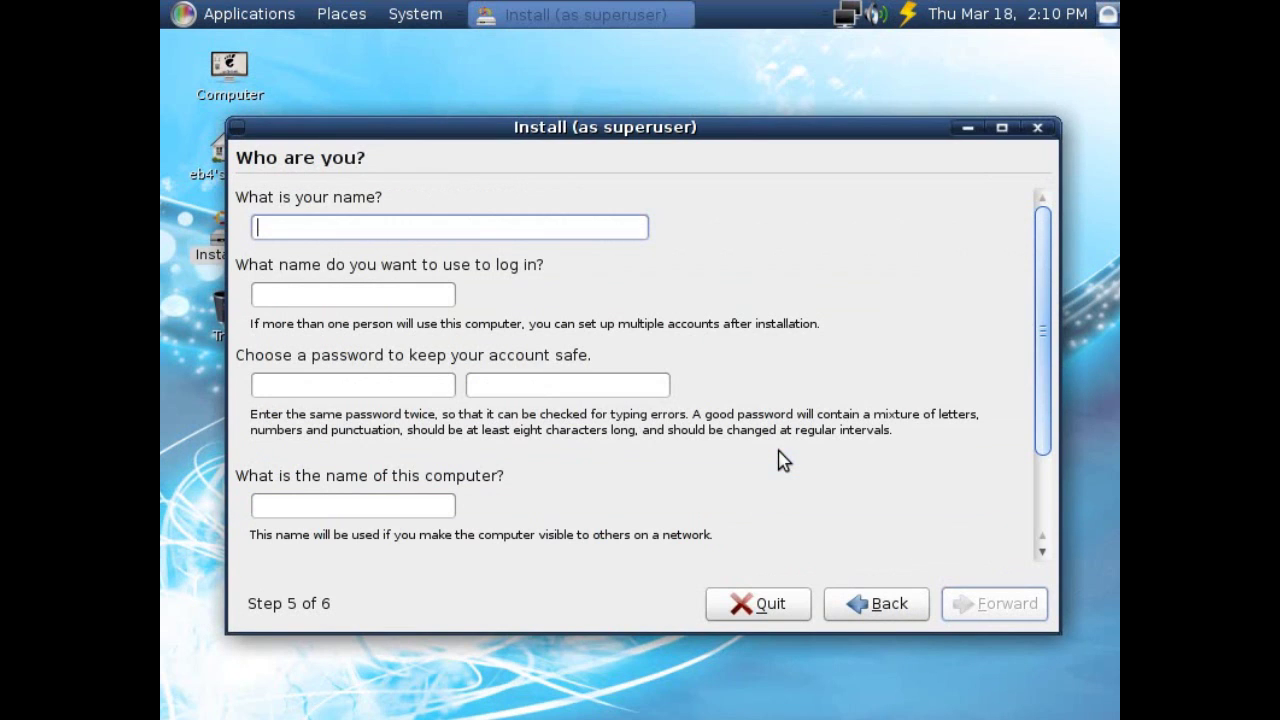
Enter the user's name, set and confirm the account password, and continue to review.
{"action": "type", "text": "Techsnap"}
{"action": "key", "text": "Tab"}
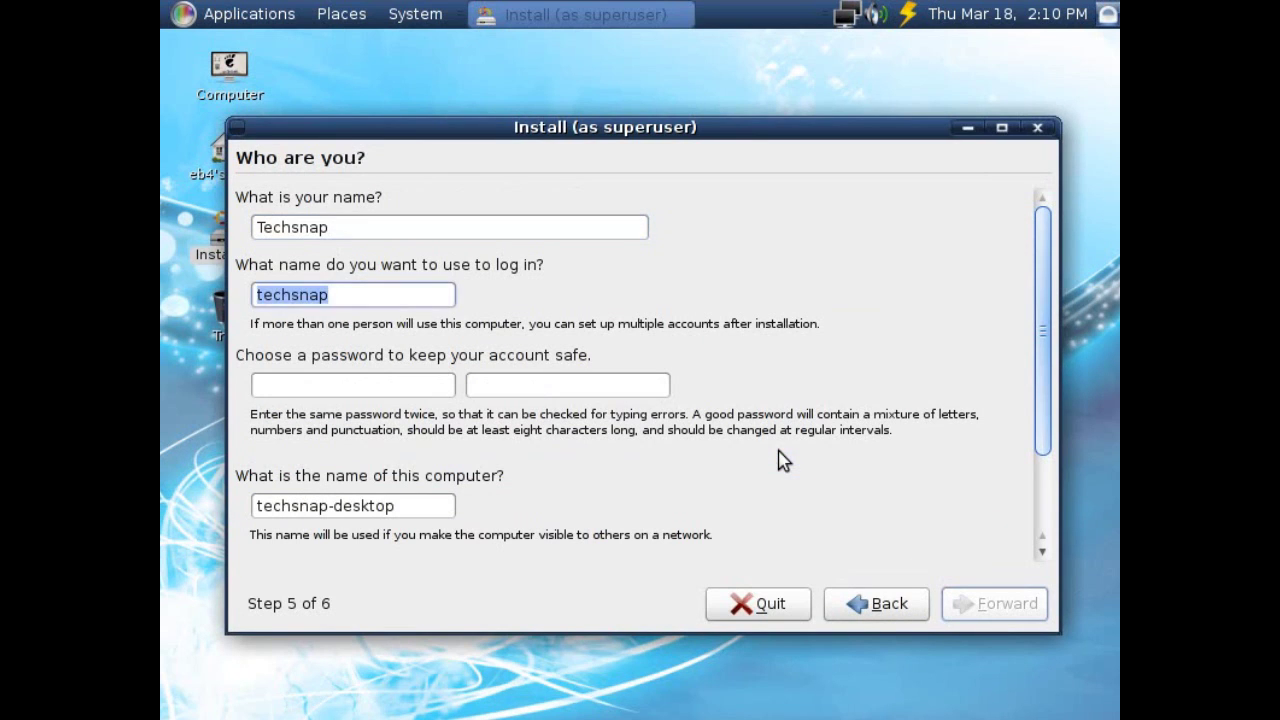
{"action": "key", "text": "Tab"}
{"action": "type", "text": "*********"}
{"action": "key", "text": "Tab"}
{"action": "type", "text": "*"}
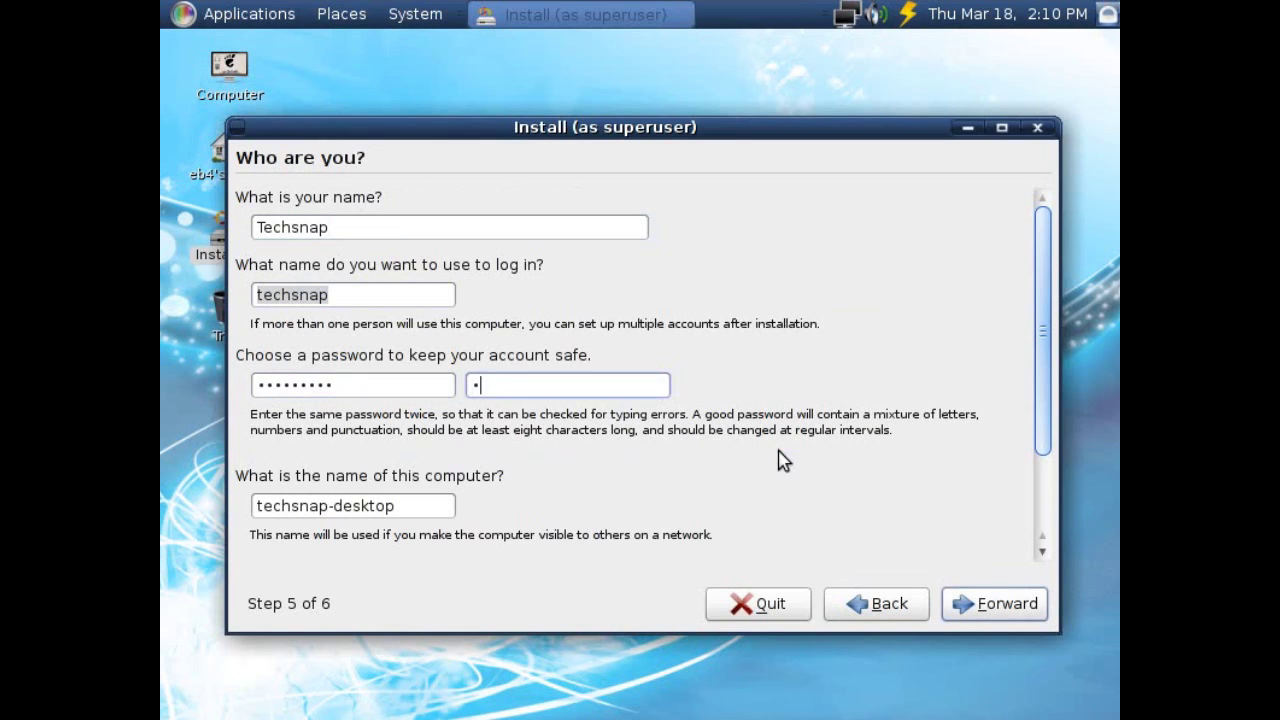
{"action": "type", "text": "********"}
{"action": "left_click", "coordinate": [952, 597]}
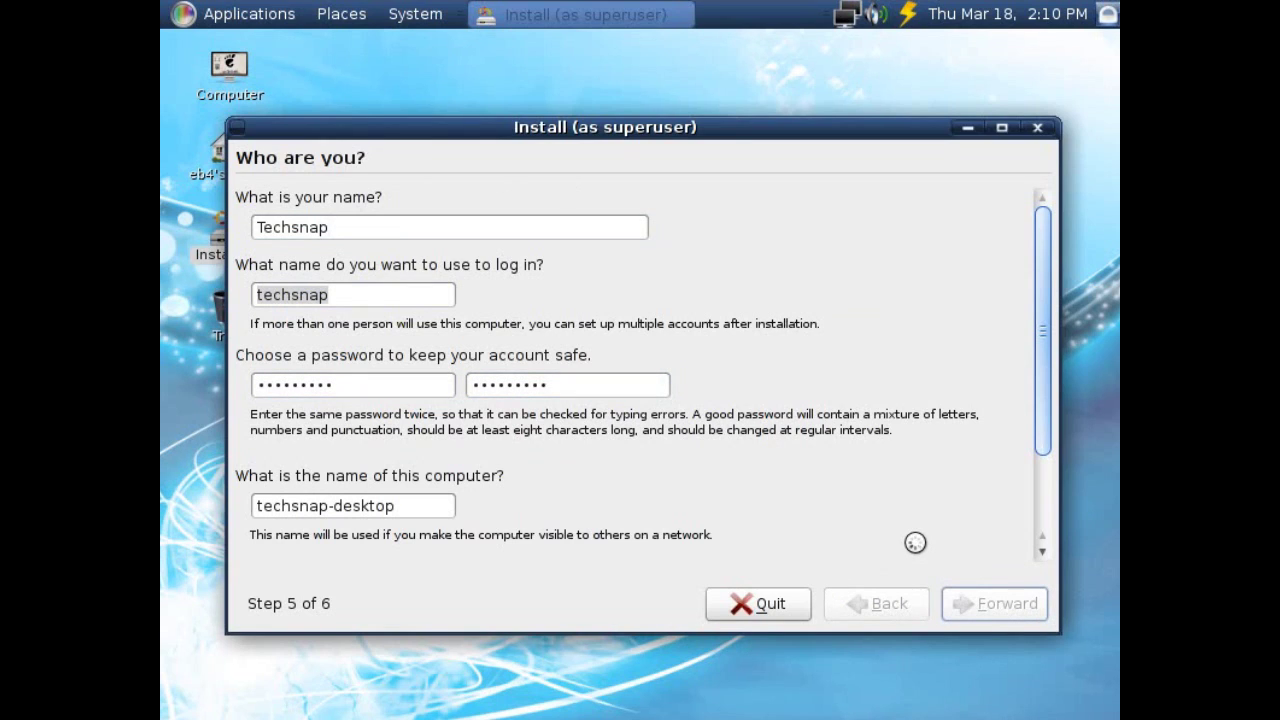
{"action": "scroll", "coordinate": [900, 510], "scroll_direction": "down", "scroll_amount": 3}
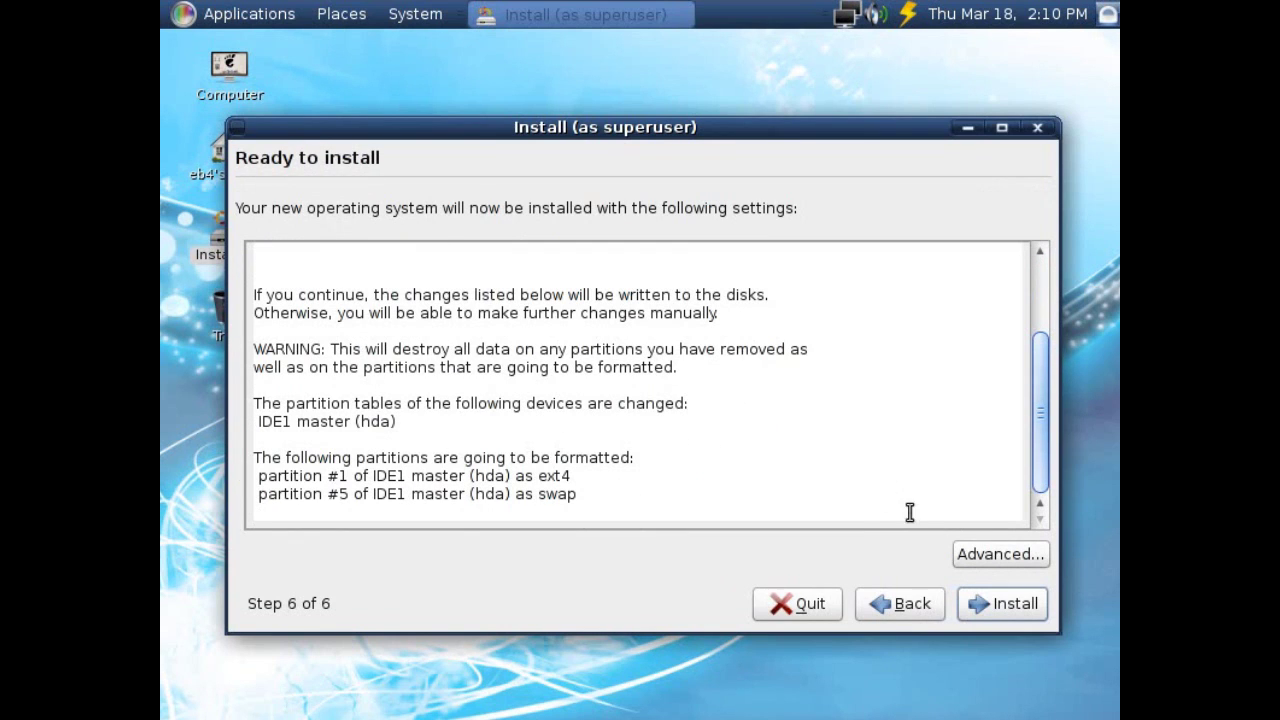
Set the boot loader device to /dev/hda in the advanced options and start installing.
{"action": "left_click", "coordinate": [970, 556]}
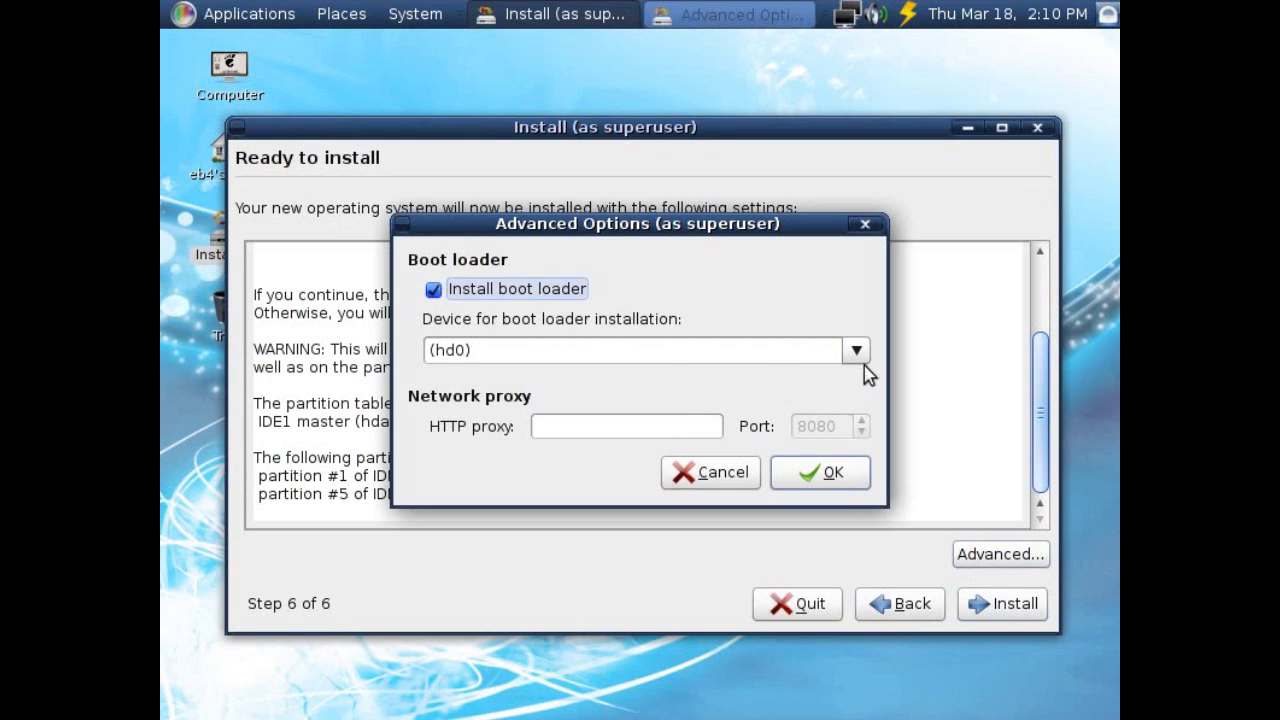
{"action": "left_click", "coordinate": [860, 360]}
{"action": "left_click", "coordinate": [760, 385]}
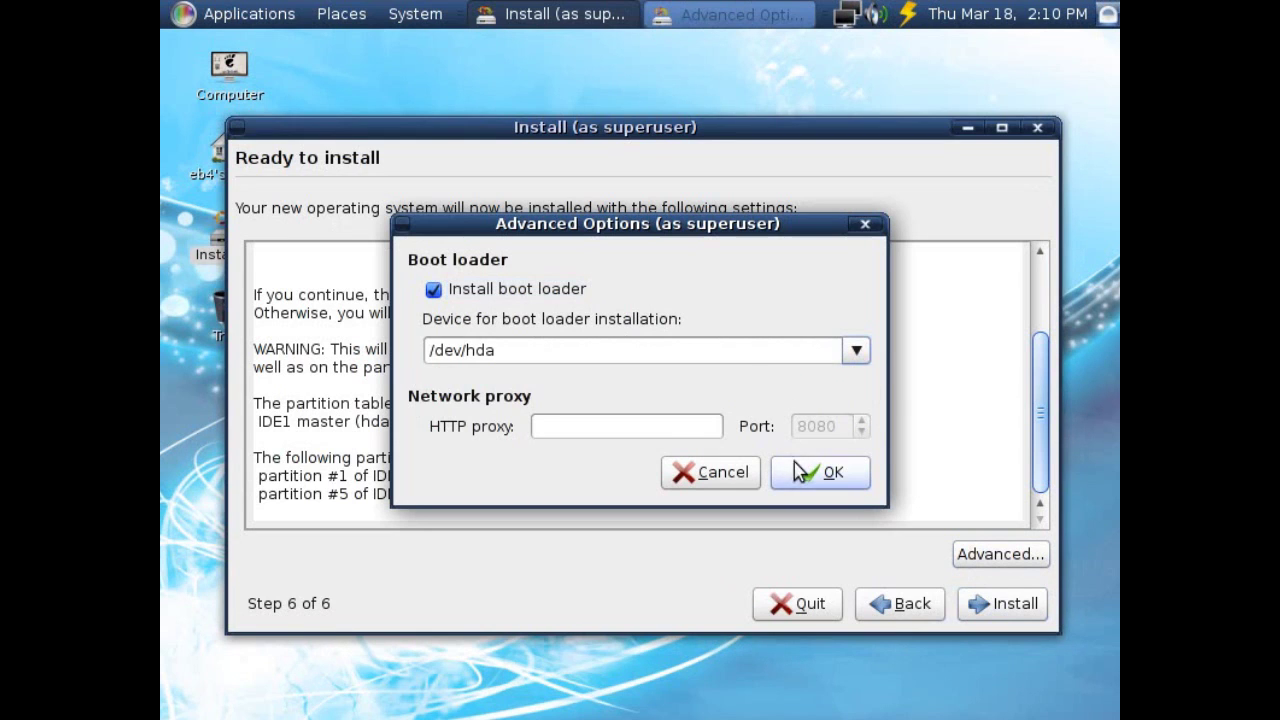
{"action": "left_click", "coordinate": [822, 472]}
{"action": "scroll", "coordinate": [1014, 400], "scroll_direction": "up", "scroll_amount": 3}
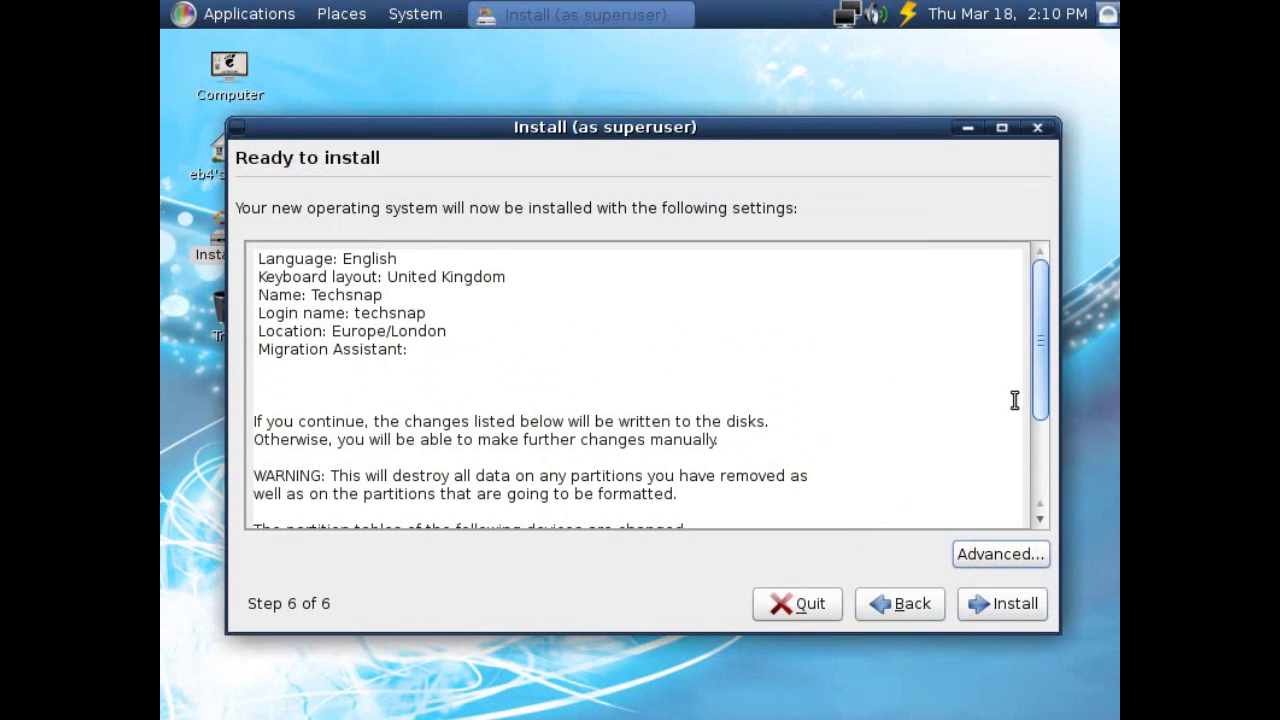
{"action": "scroll", "coordinate": [1014, 400], "scroll_direction": "down", "scroll_amount": 3}
{"action": "left_click", "coordinate": [1015, 612]}
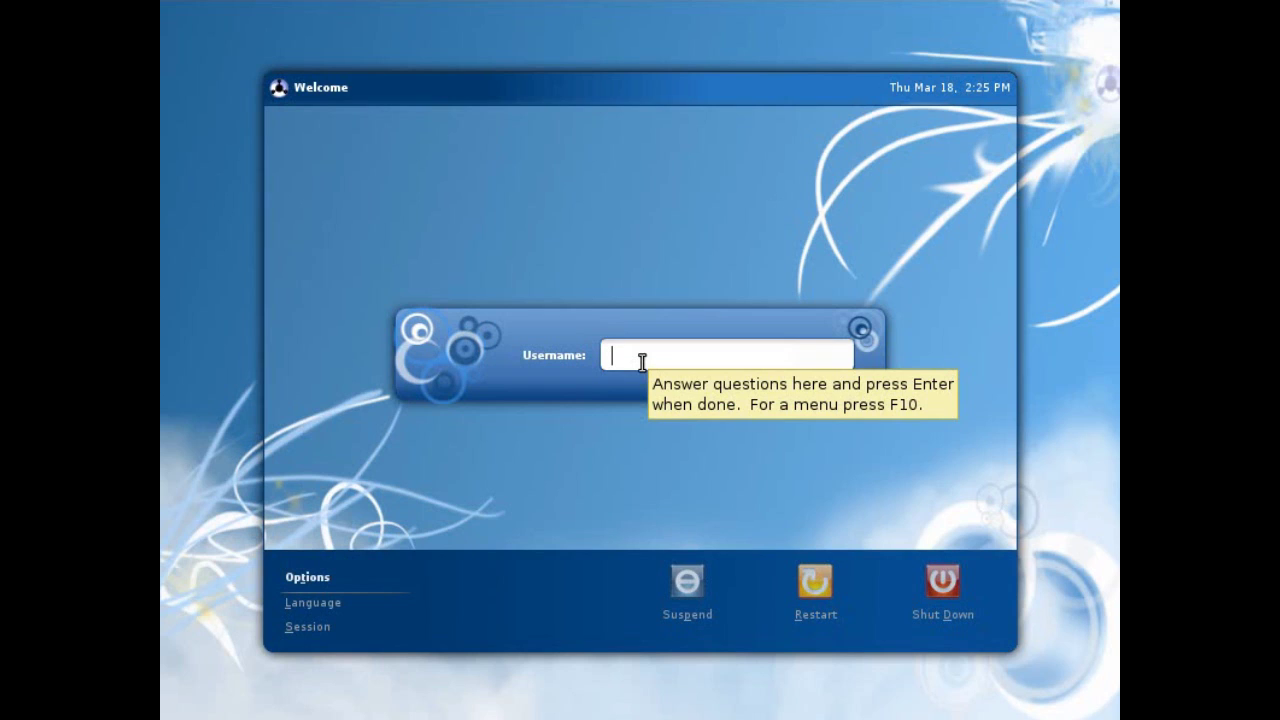
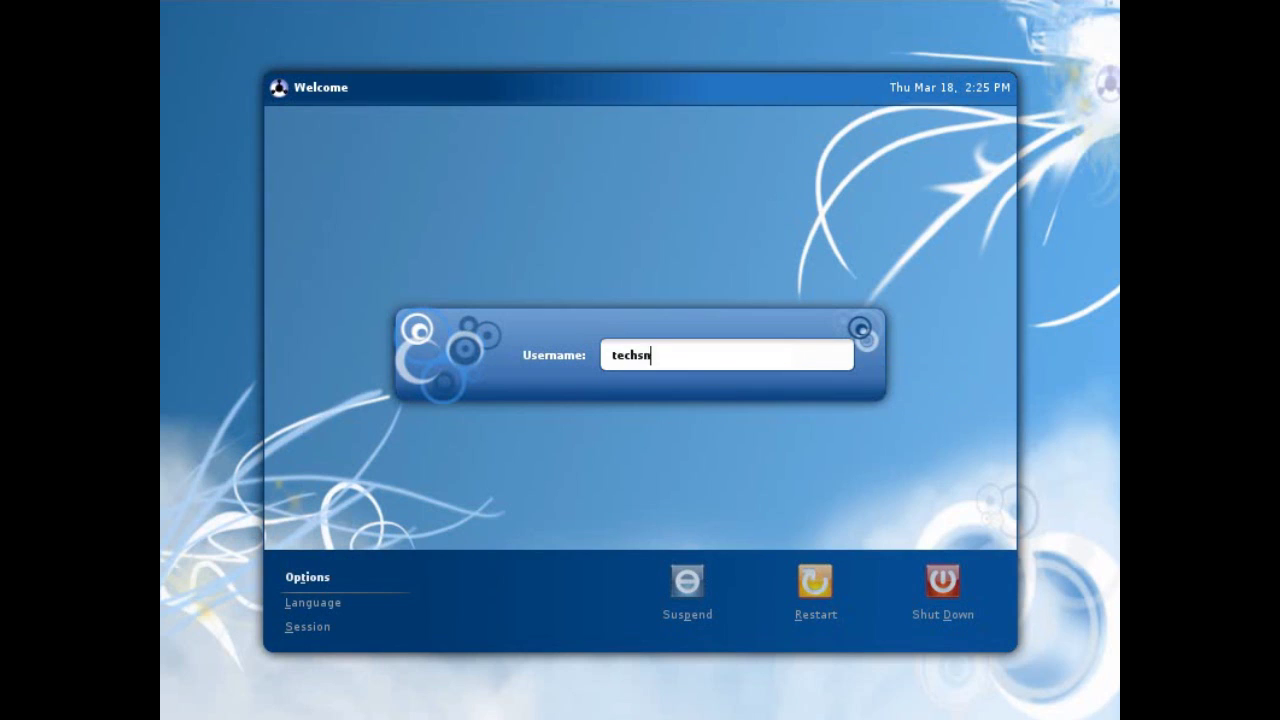
Log in to the installed system with the account's username and password.
{"action": "key", "text": "Return"}
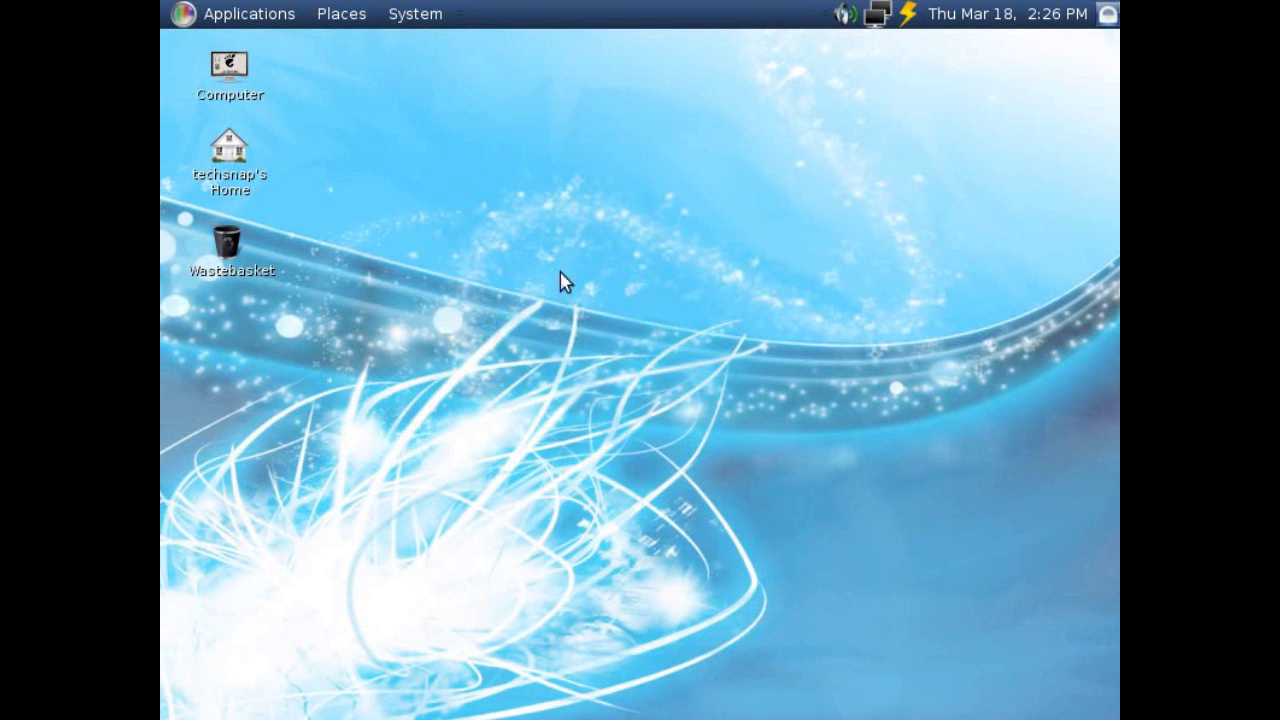
Open Update Manager from System > Administration, authenticating with the administrator password.
{"action": "left_click", "coordinate": [416, 12]}
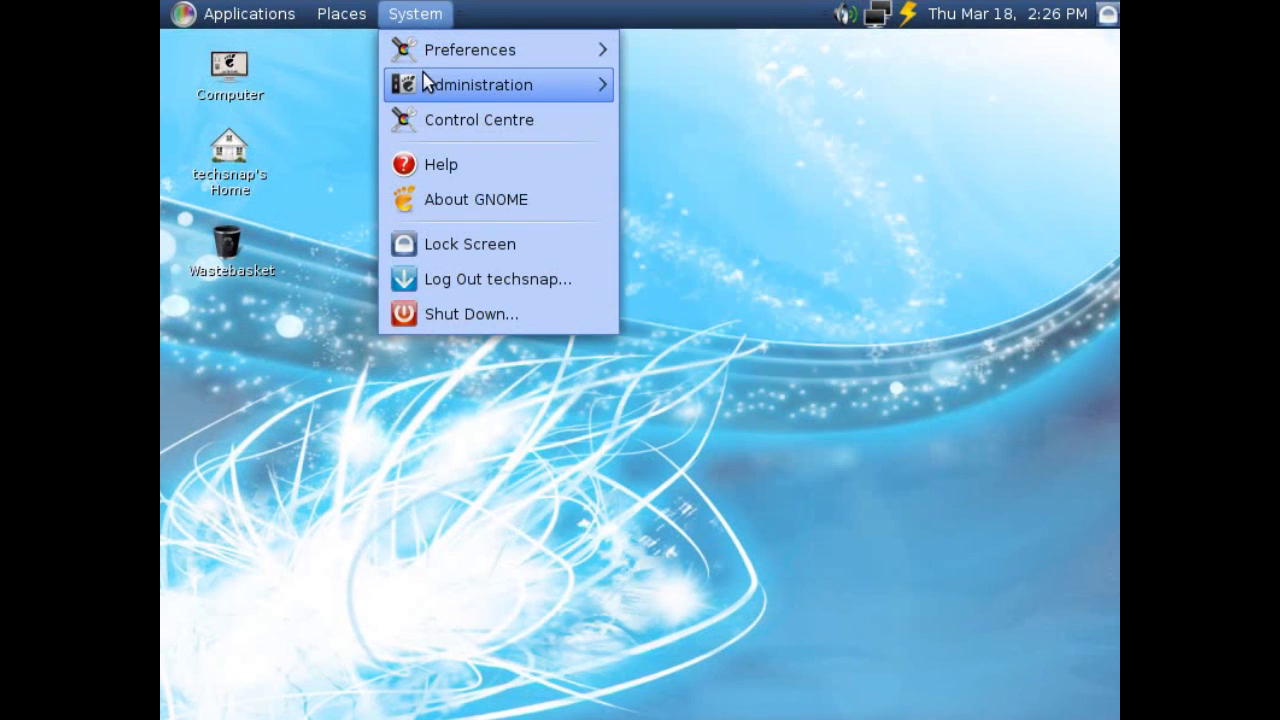
{"action": "mouse_move", "coordinate": [429, 84]}
{"action": "left_click", "coordinate": [767, 330]}
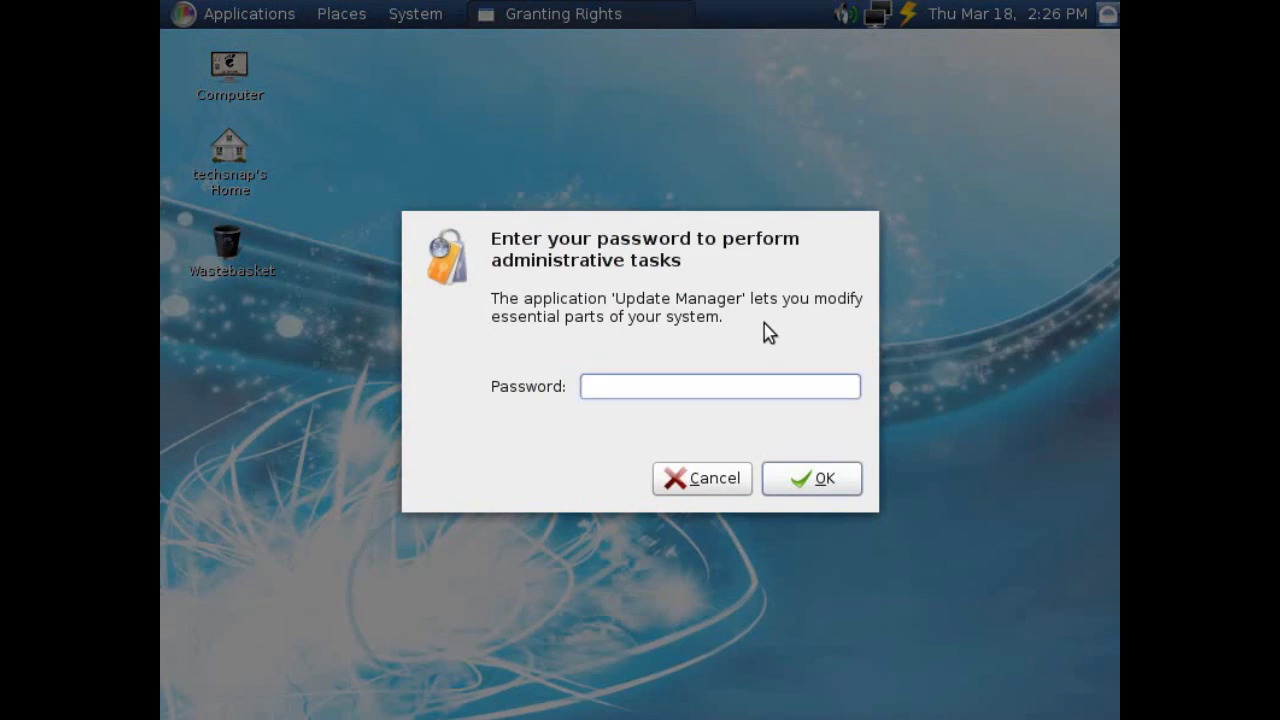
{"action": "type", "text": "********"}
{"action": "key", "text": "Return"}
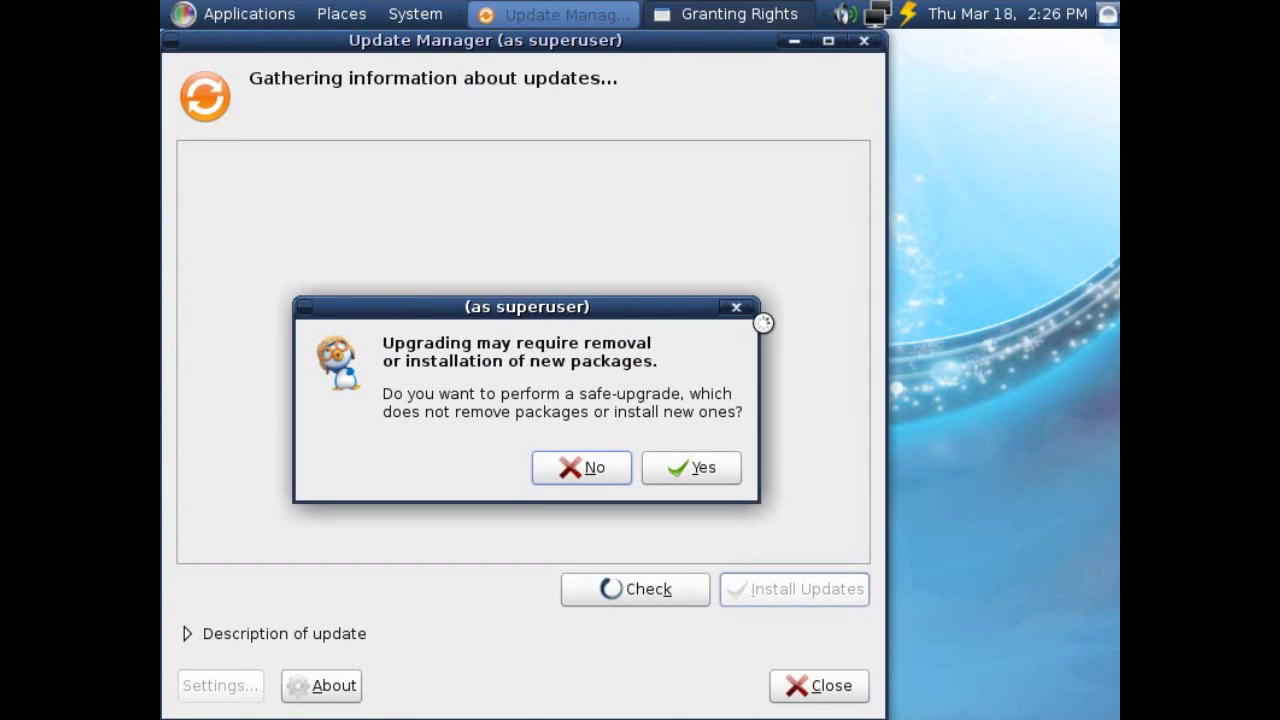
Accept the safe upgrade and install all listed updates, 275.0 MB in total.
{"action": "left_click", "coordinate": [694, 472]}
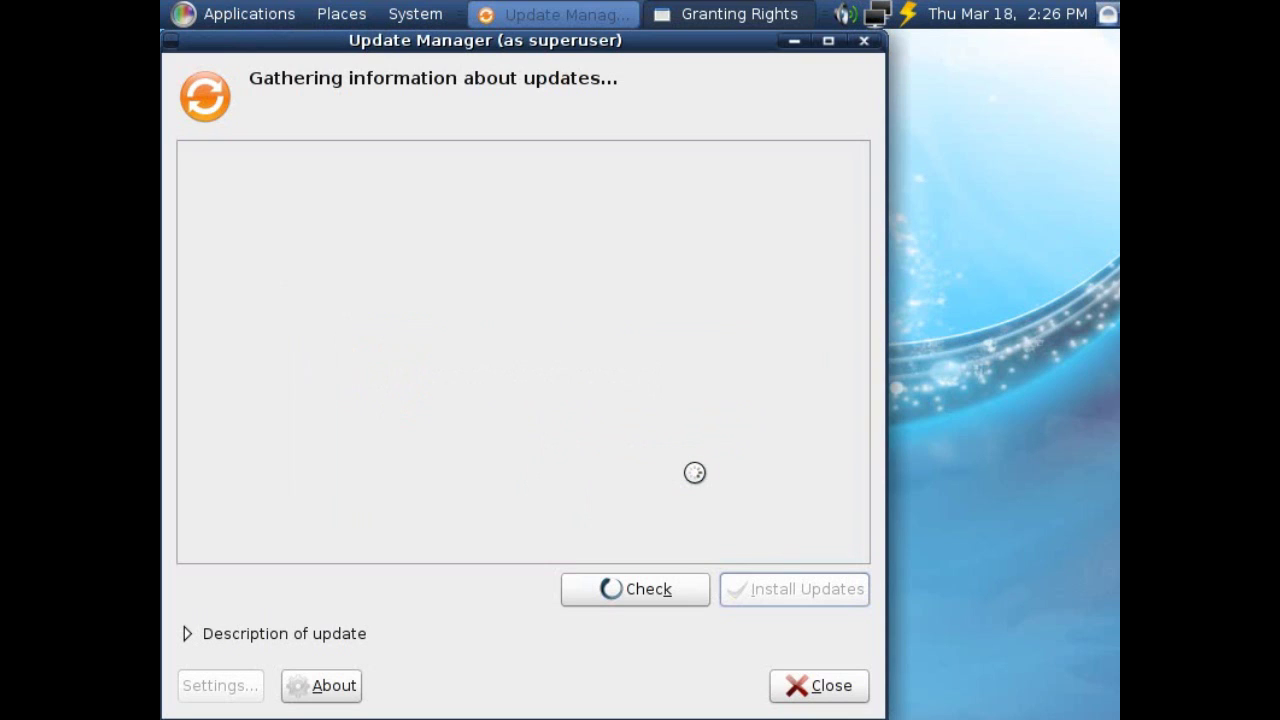
{"action": "scroll", "coordinate": [700, 479], "scroll_direction": "down", "scroll_amount": 8}
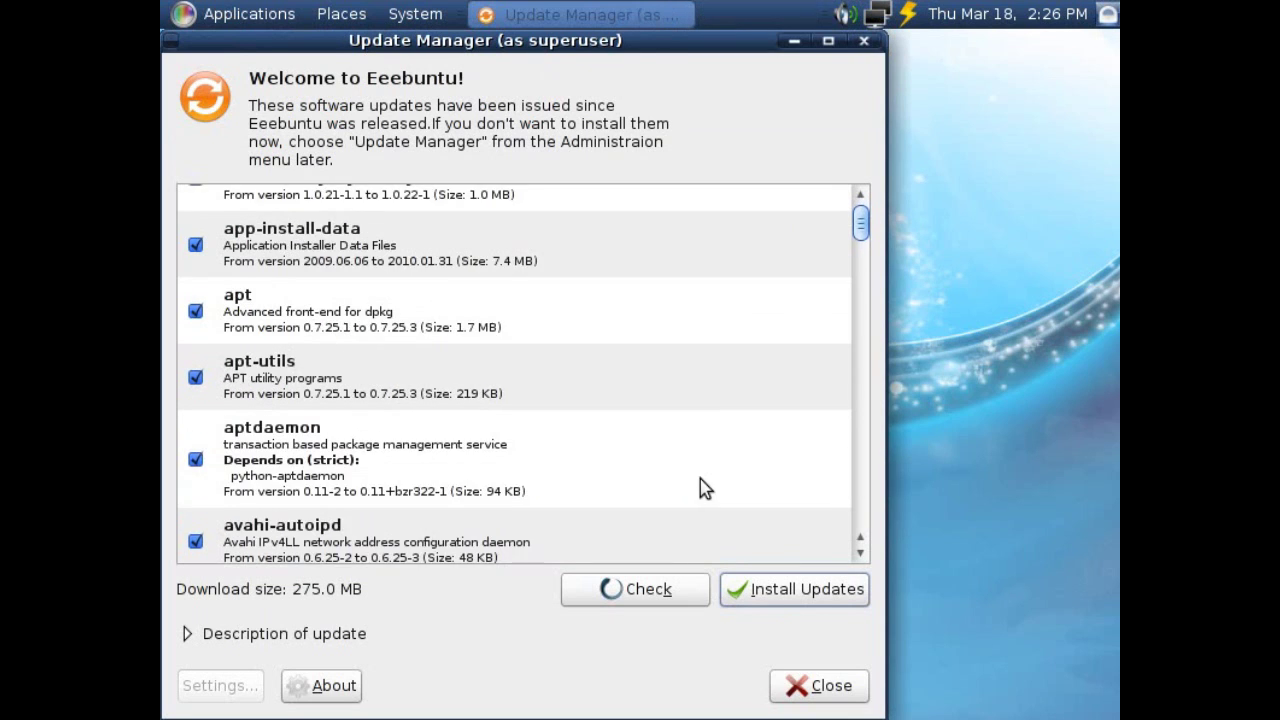
{"action": "left_click_drag", "start_coordinate": [860, 228], "coordinate": [829, 541]}
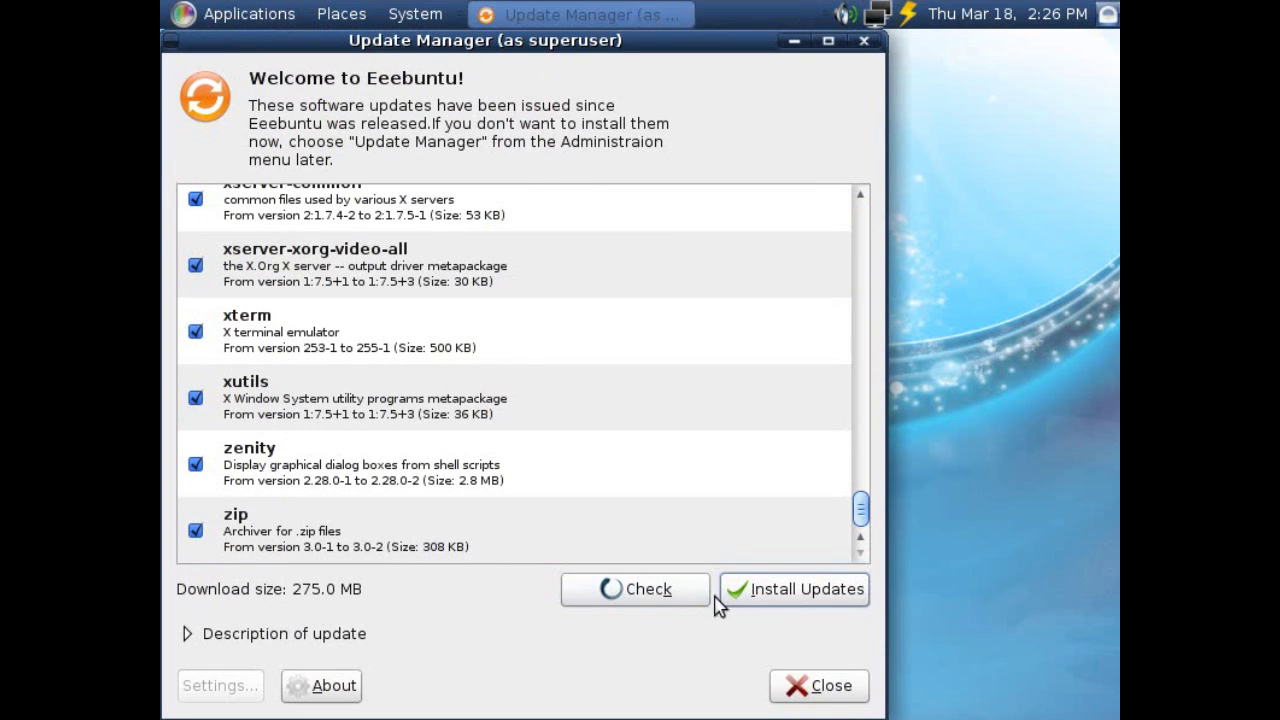
{"action": "left_click", "coordinate": [757, 598]}
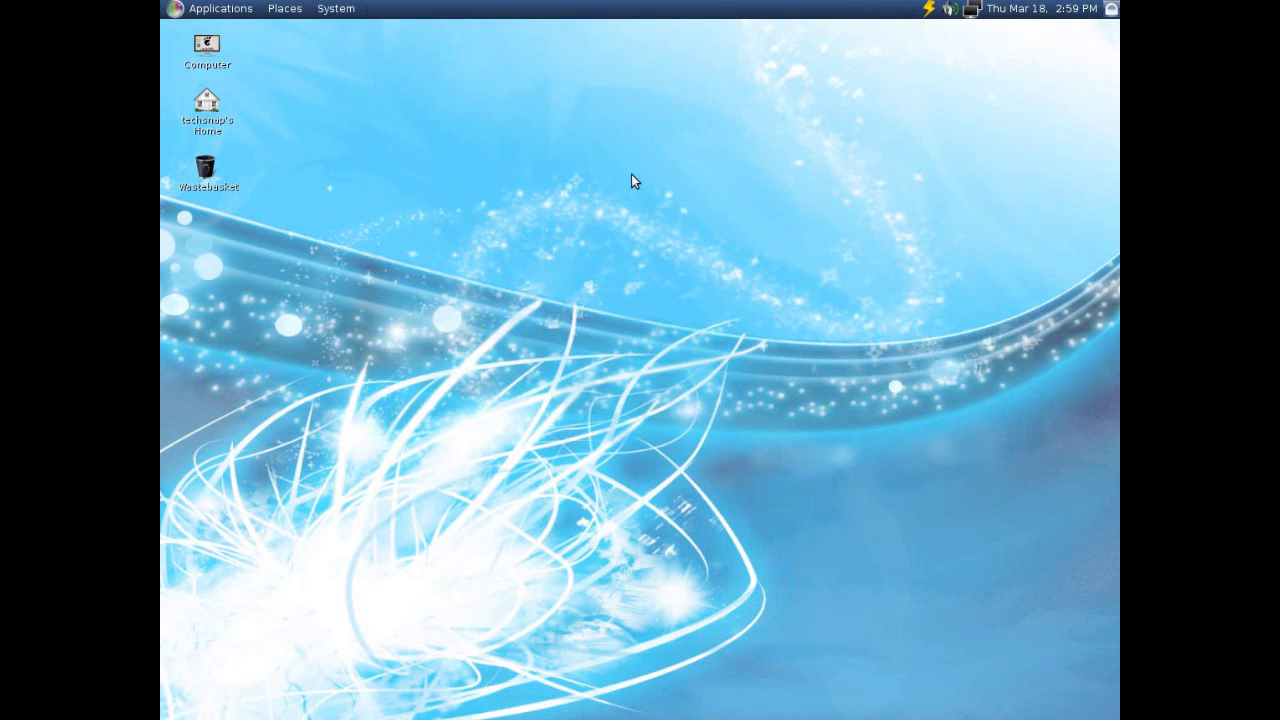
{"action": "left_click", "coordinate": [206, 46]}
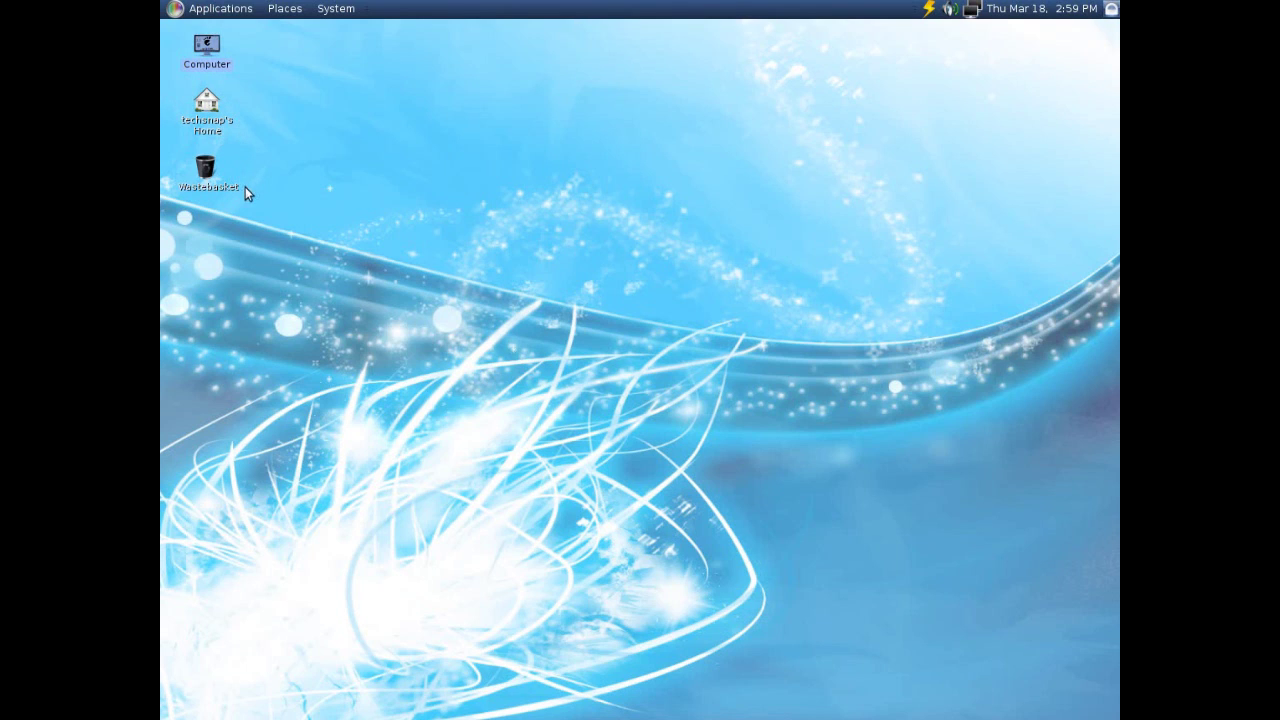
{"action": "left_click", "coordinate": [311, 209]}
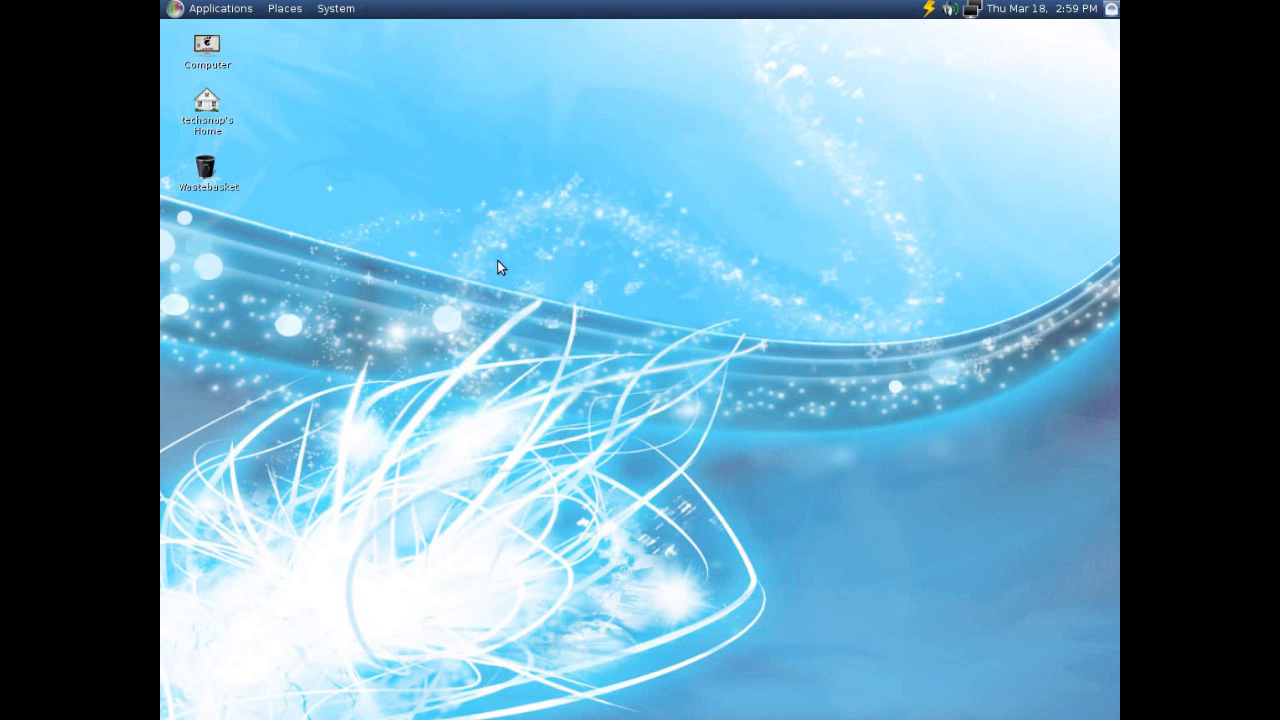
{"action": "left_click", "coordinate": [206, 46]}
{"action": "mouse_move", "coordinate": [600, 715]}
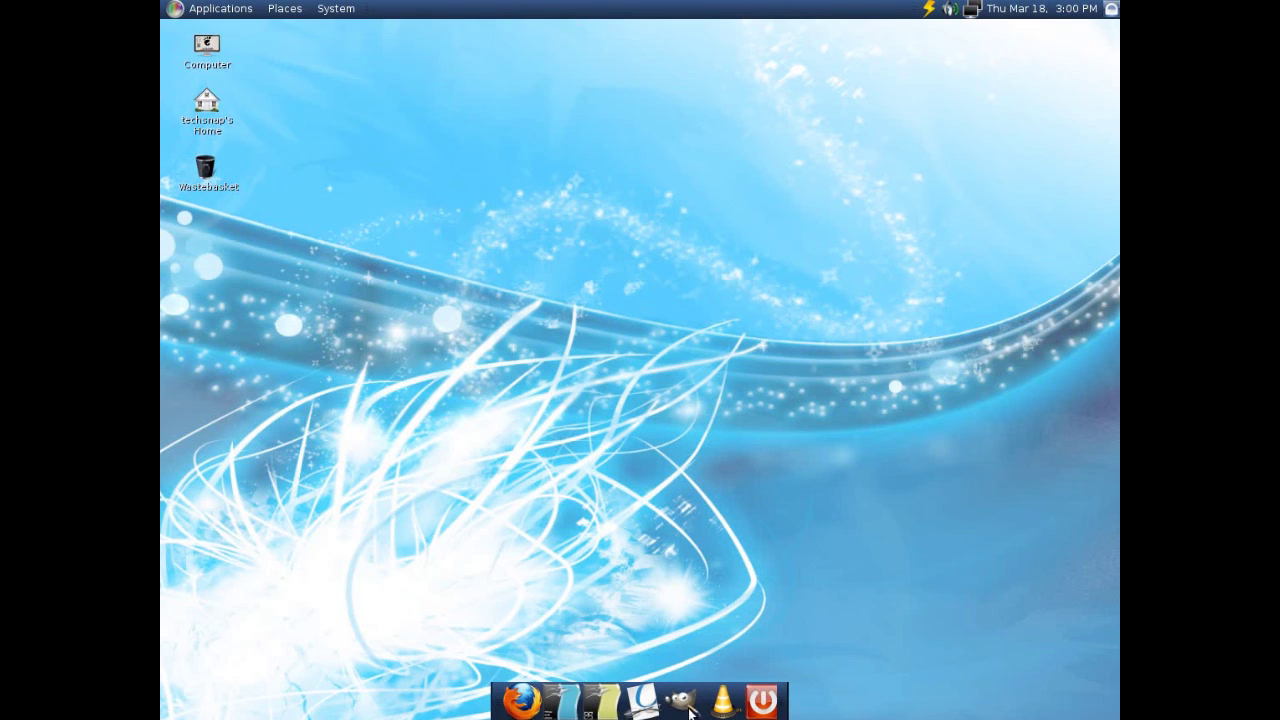
Launch Firefox from the dock and inspect the VLC launcher's properties.
{"action": "left_click", "coordinate": [520, 700]}
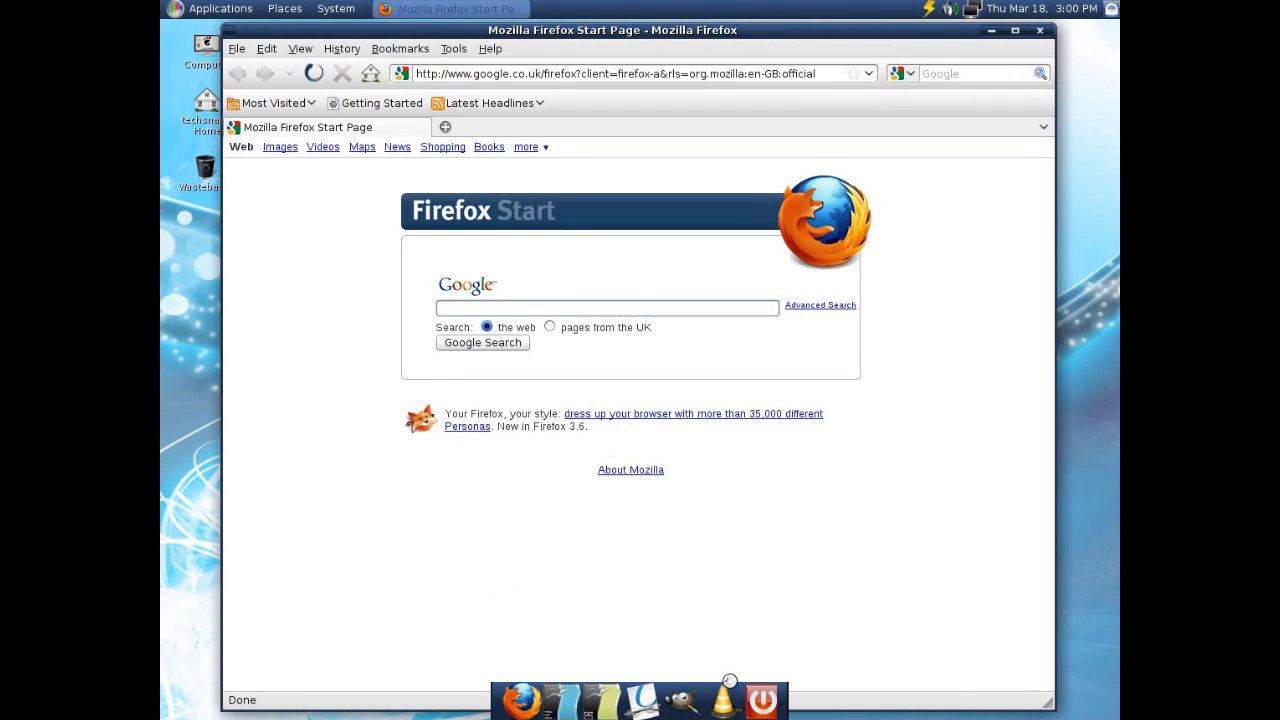
{"action": "right_click", "coordinate": [722, 698]}
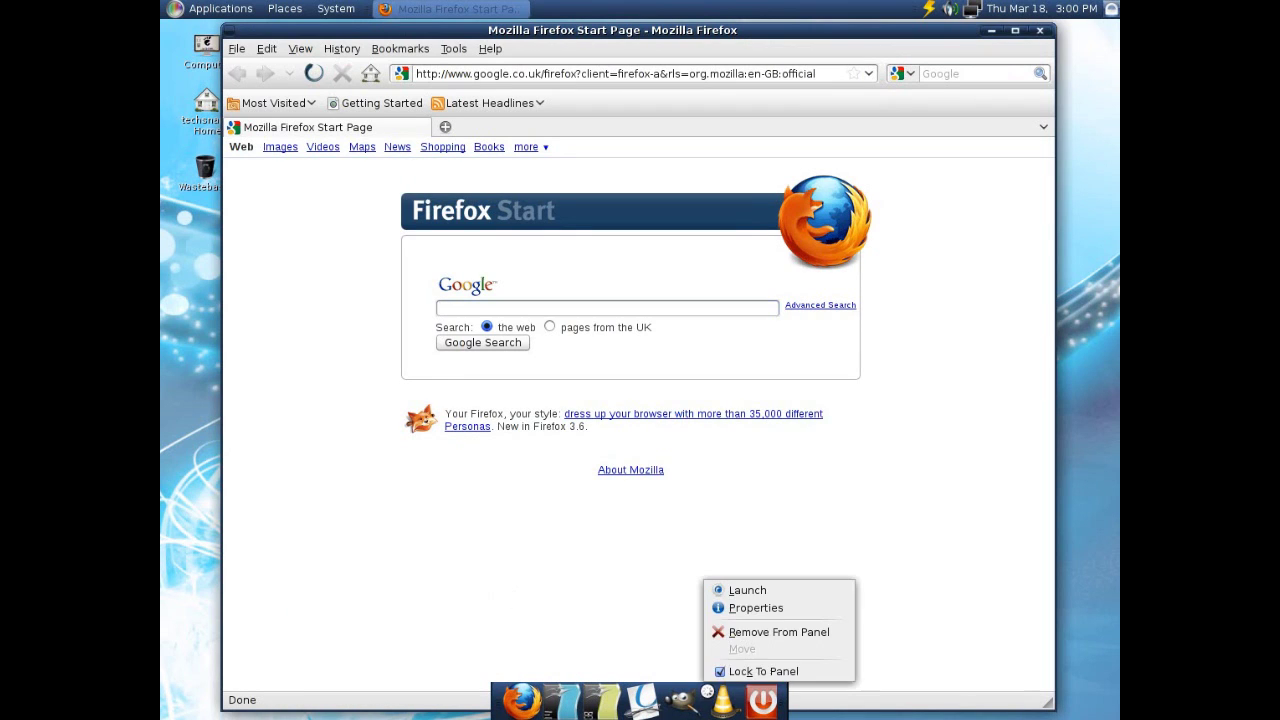
{"action": "left_click", "coordinate": [740, 608]}
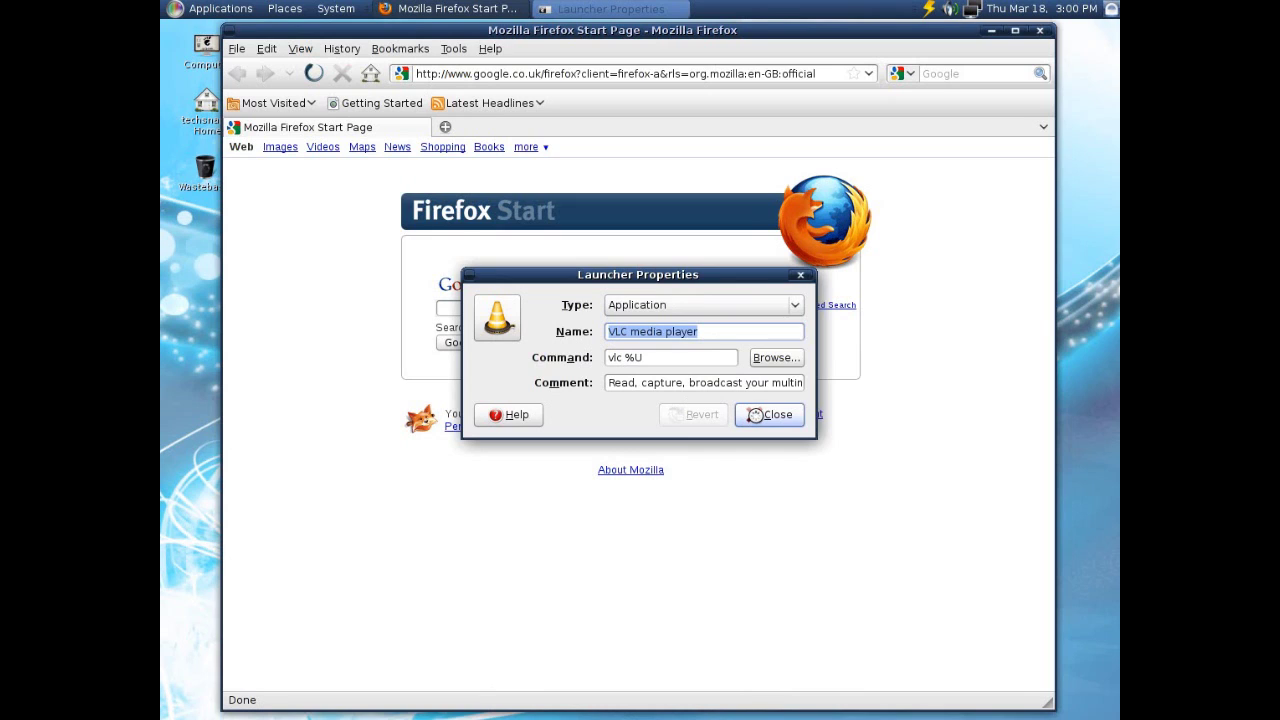
{"action": "left_click", "coordinate": [755, 414]}
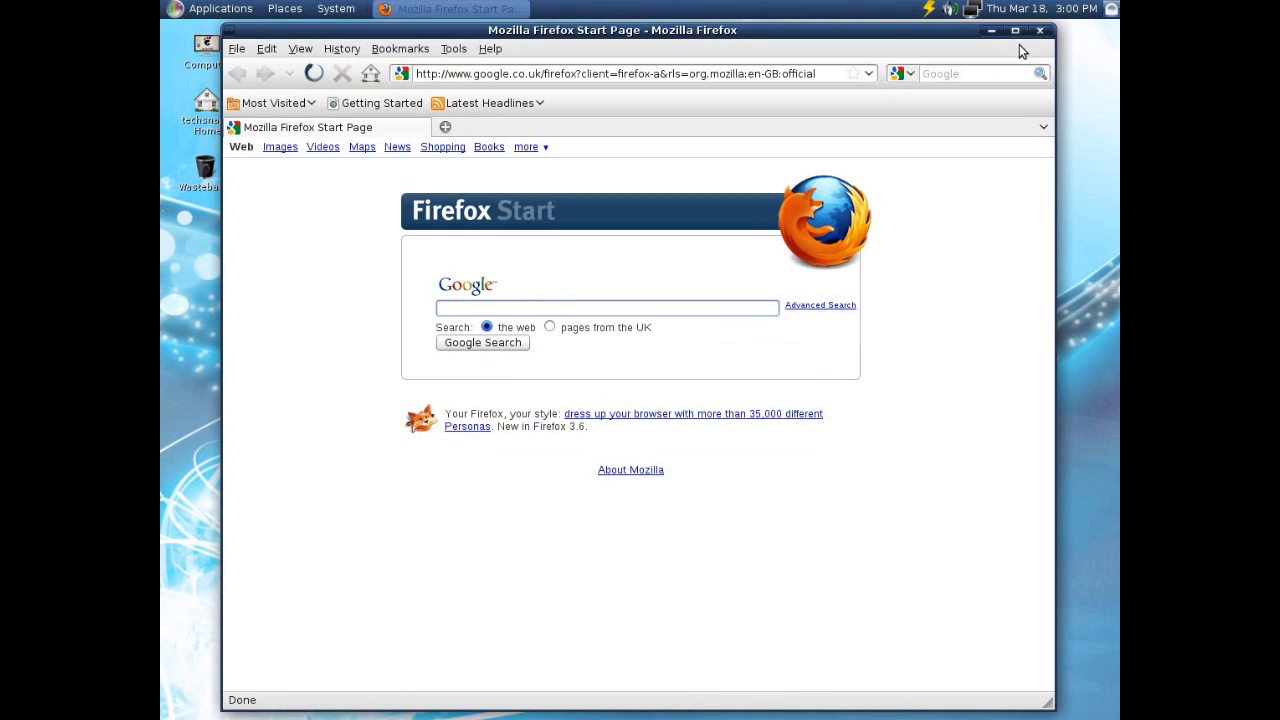
Check Firefox's version 3.6 in About Mozilla Firefox, then close Firefox.
{"action": "left_click", "coordinate": [482, 51]}
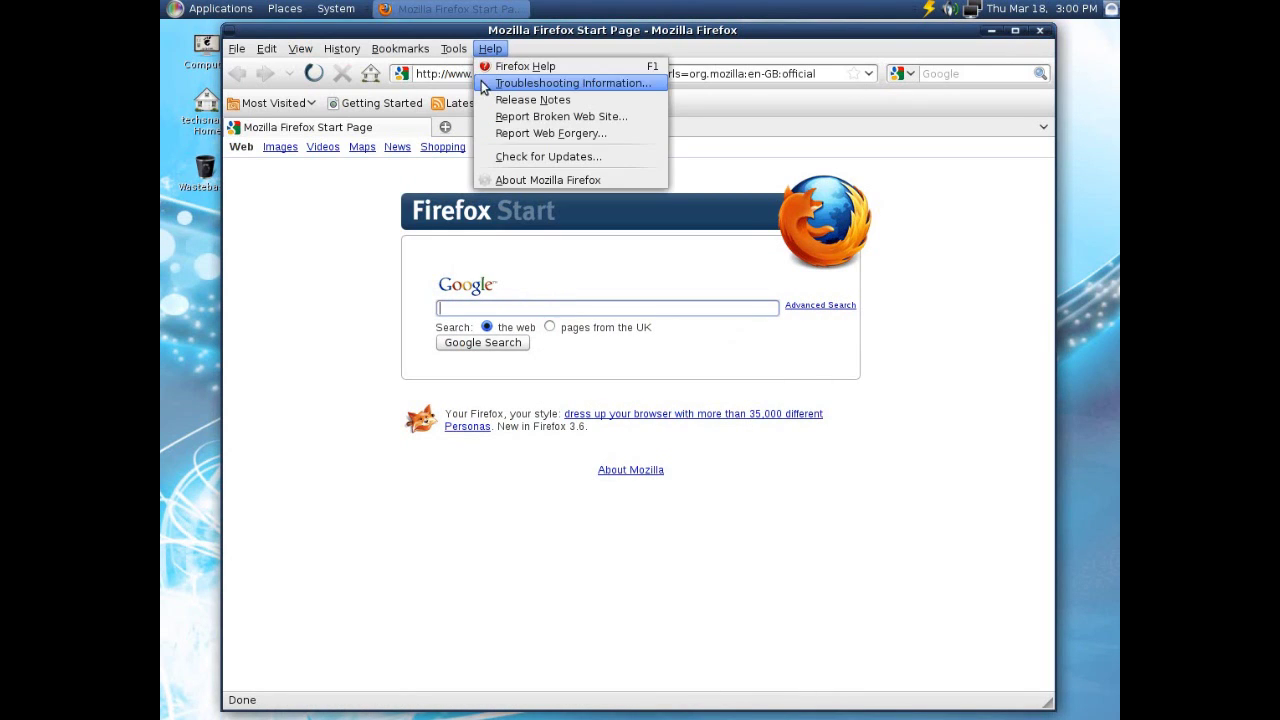
{"action": "left_click", "coordinate": [494, 180]}
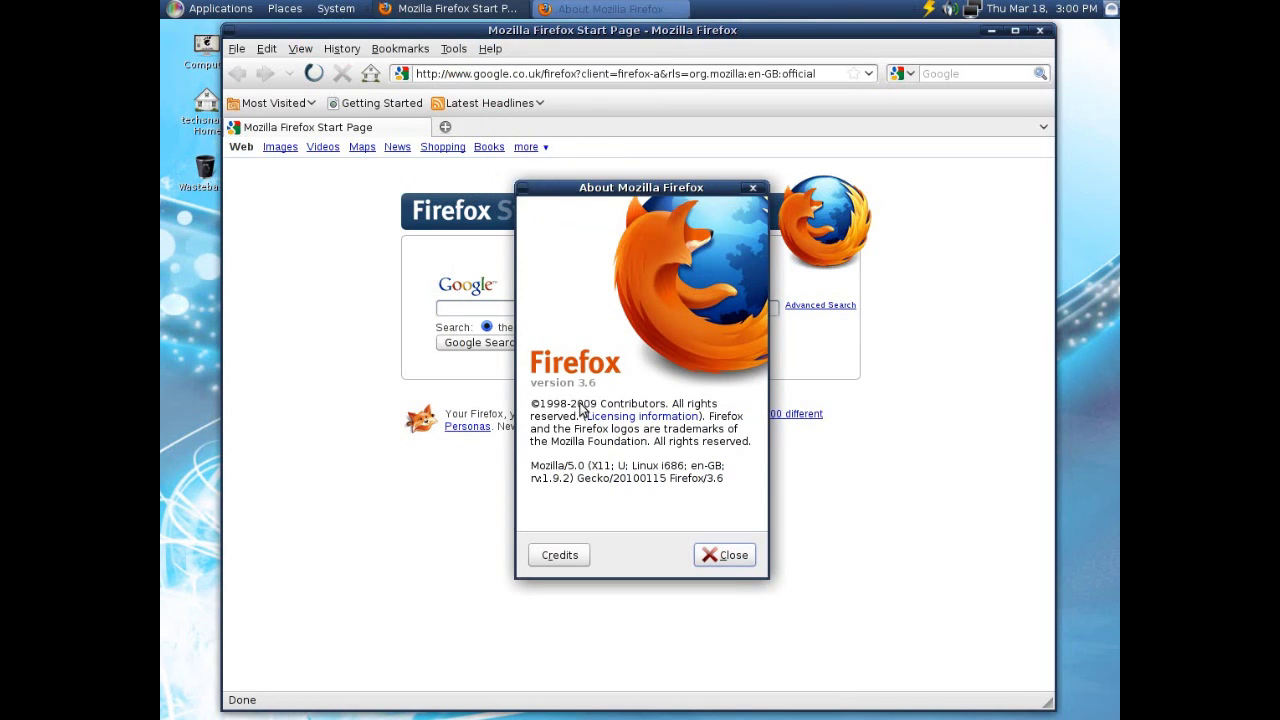
{"action": "left_click", "coordinate": [728, 558]}
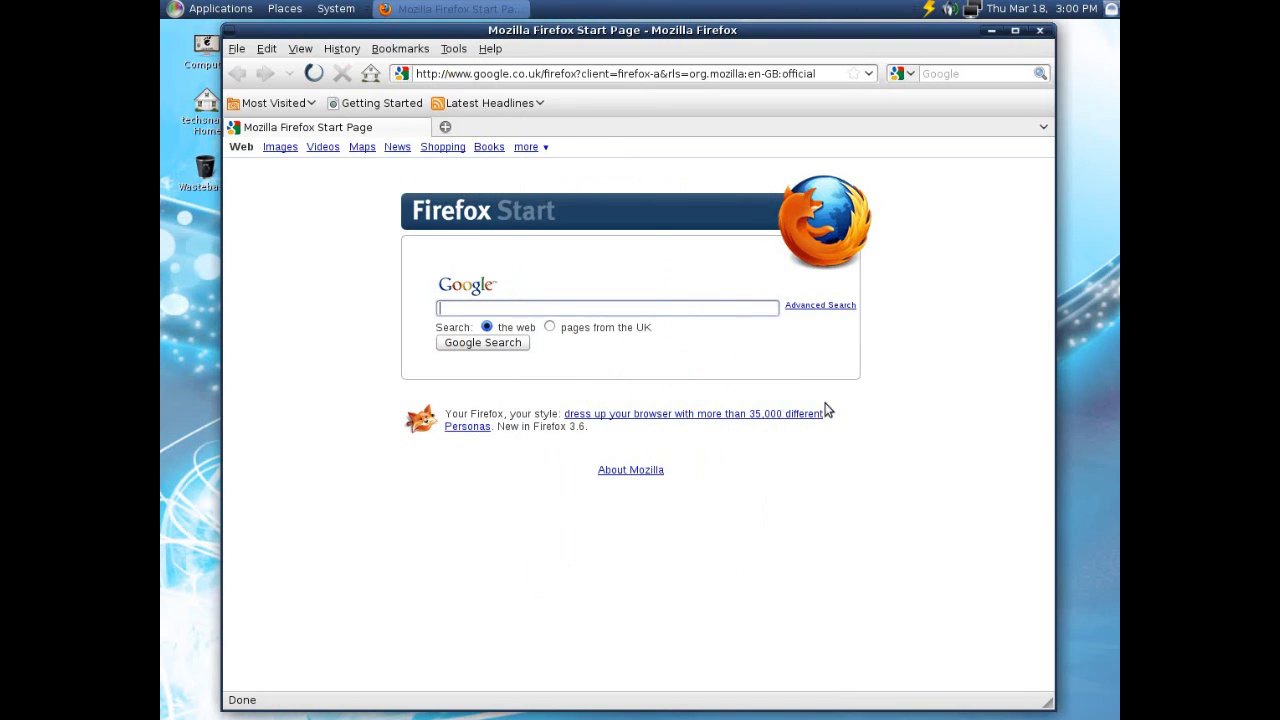
{"action": "left_click", "coordinate": [1040, 31]}
Browse the Applications categories through to System Tools and open the Configuration Editor.
{"action": "left_click", "coordinate": [224, 9]}
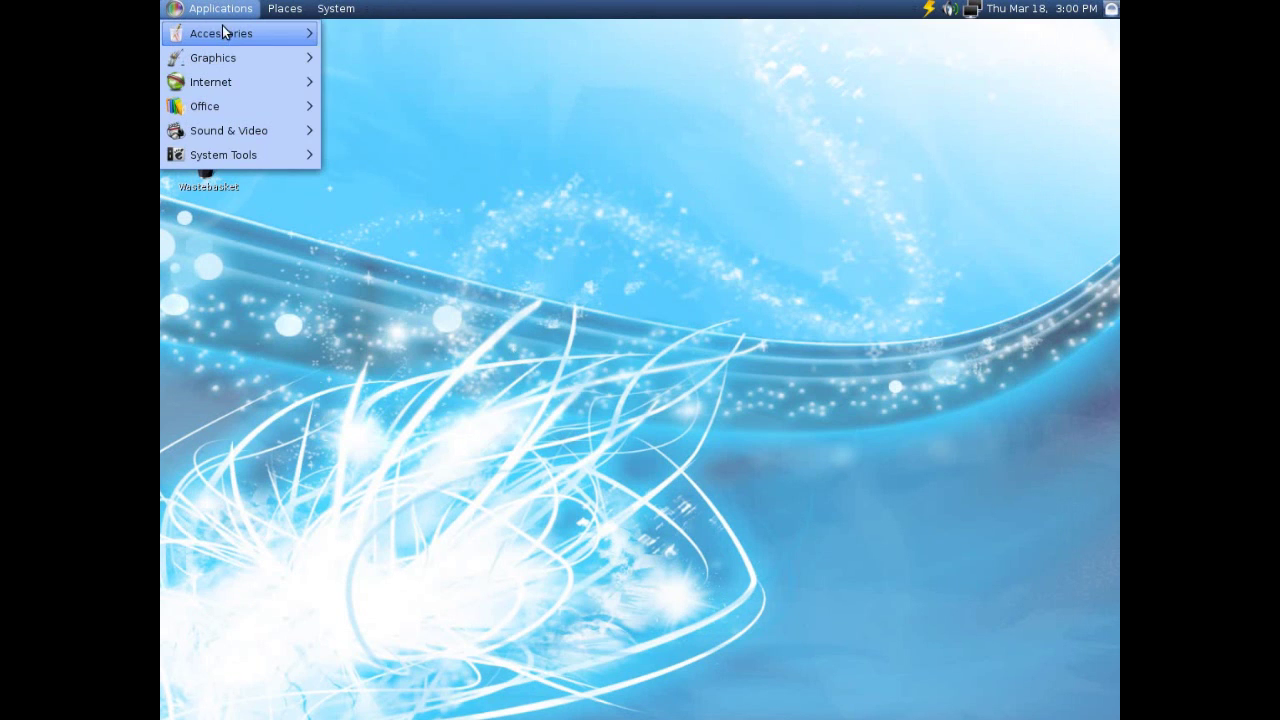
{"action": "mouse_move", "coordinate": [222, 34]}
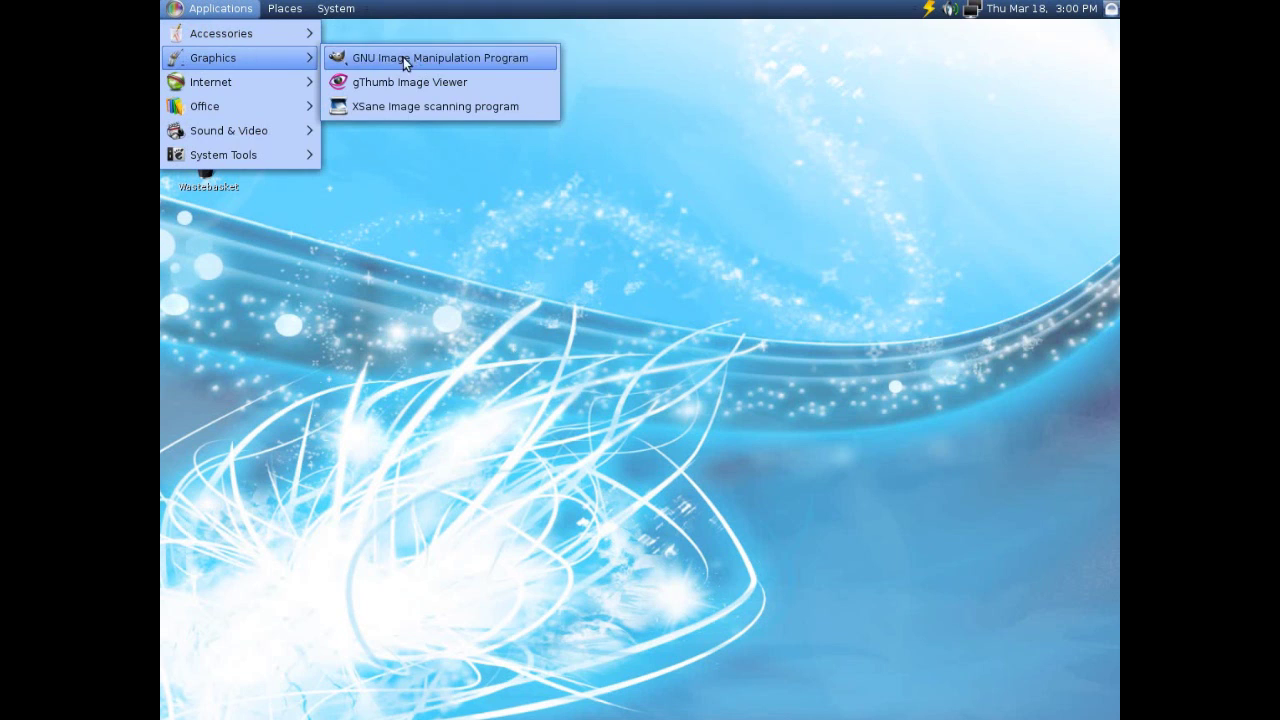
{"action": "mouse_move", "coordinate": [238, 87]}
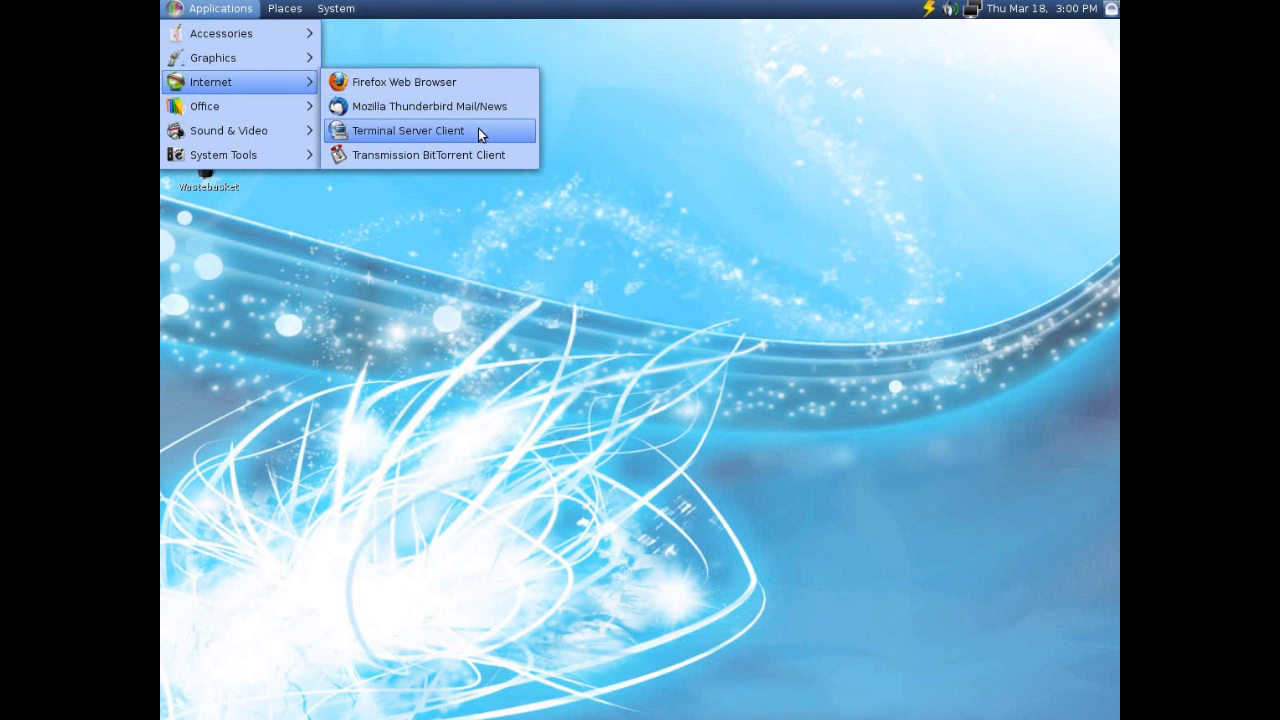
{"action": "mouse_move", "coordinate": [212, 108]}
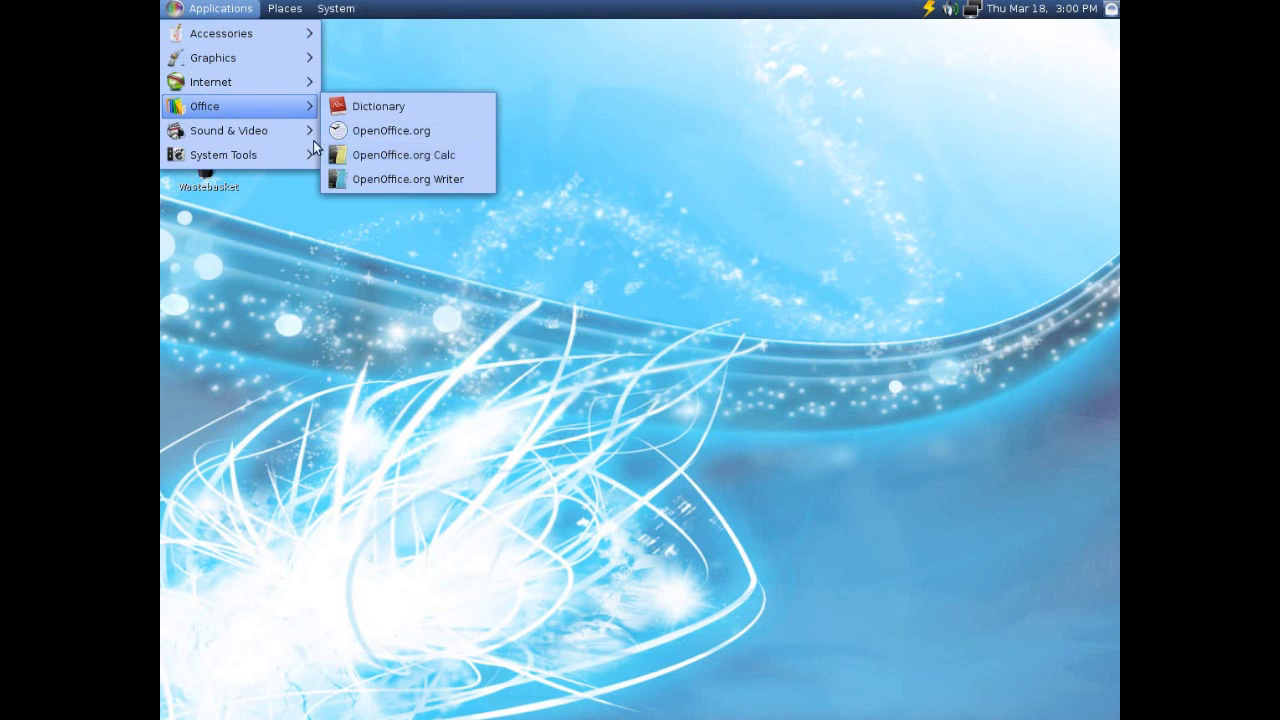
{"action": "mouse_move", "coordinate": [278, 132]}
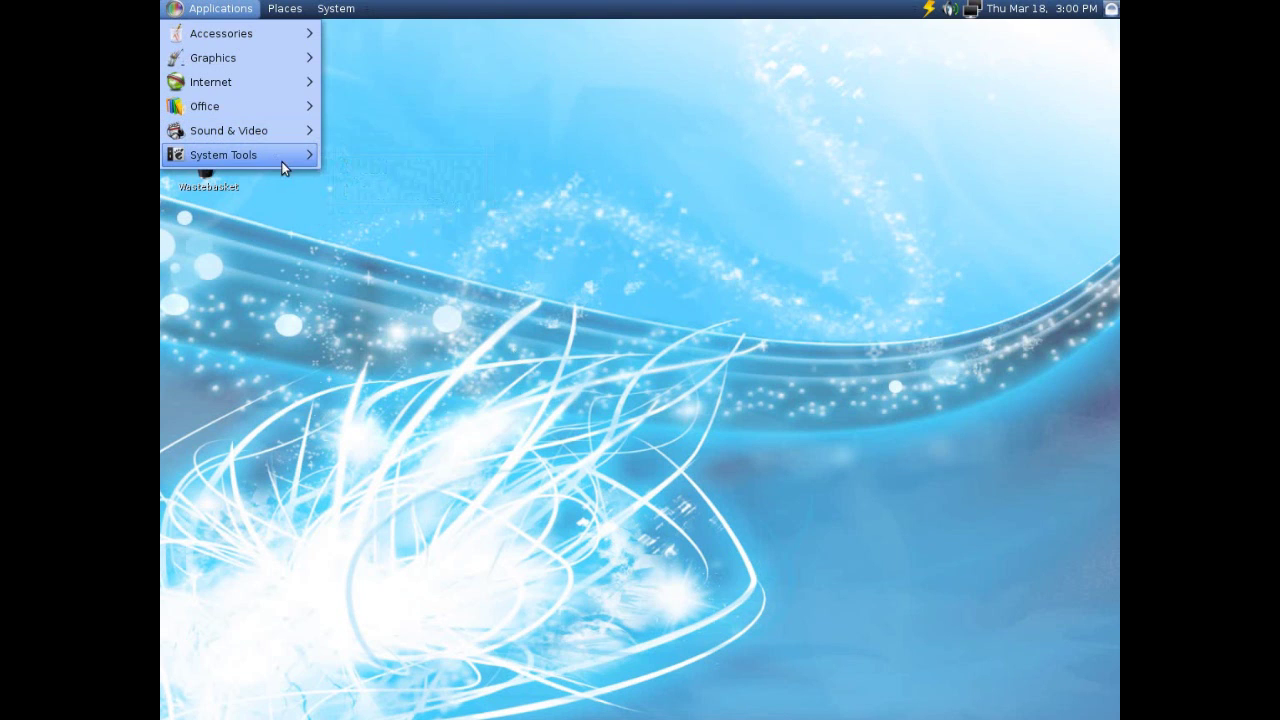
{"action": "mouse_move", "coordinate": [276, 159]}
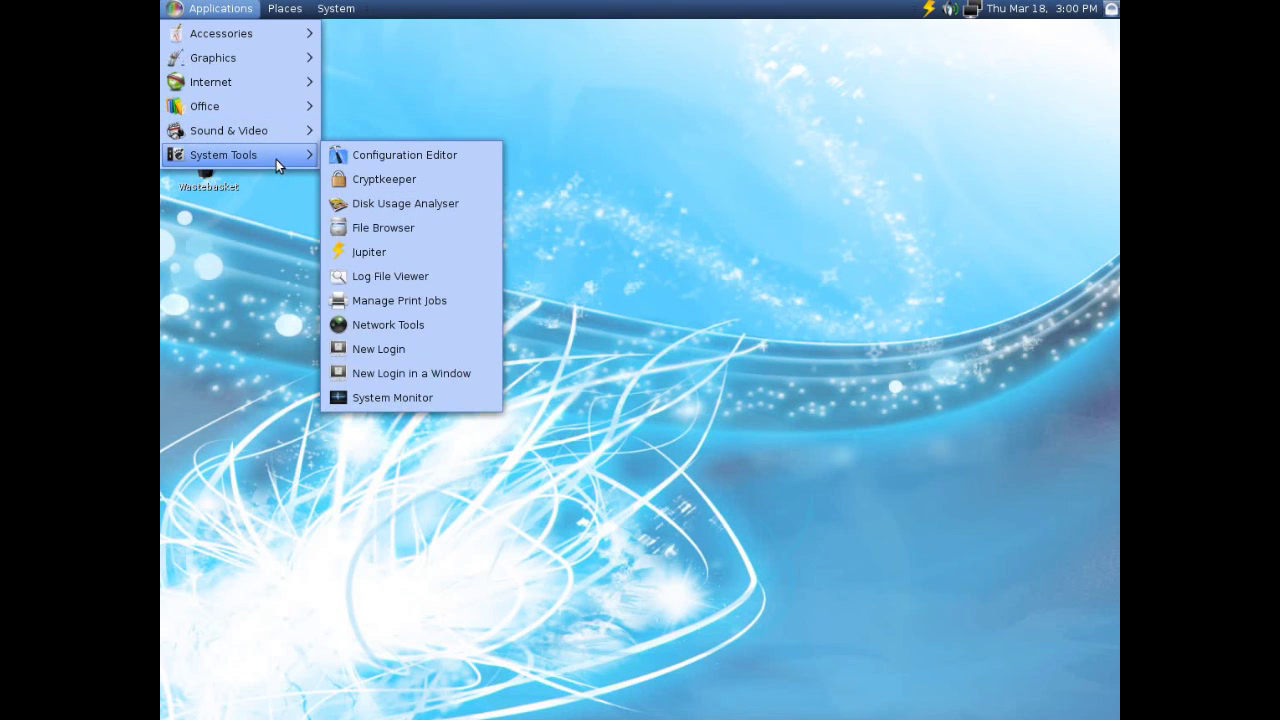
{"action": "left_click", "coordinate": [382, 154]}
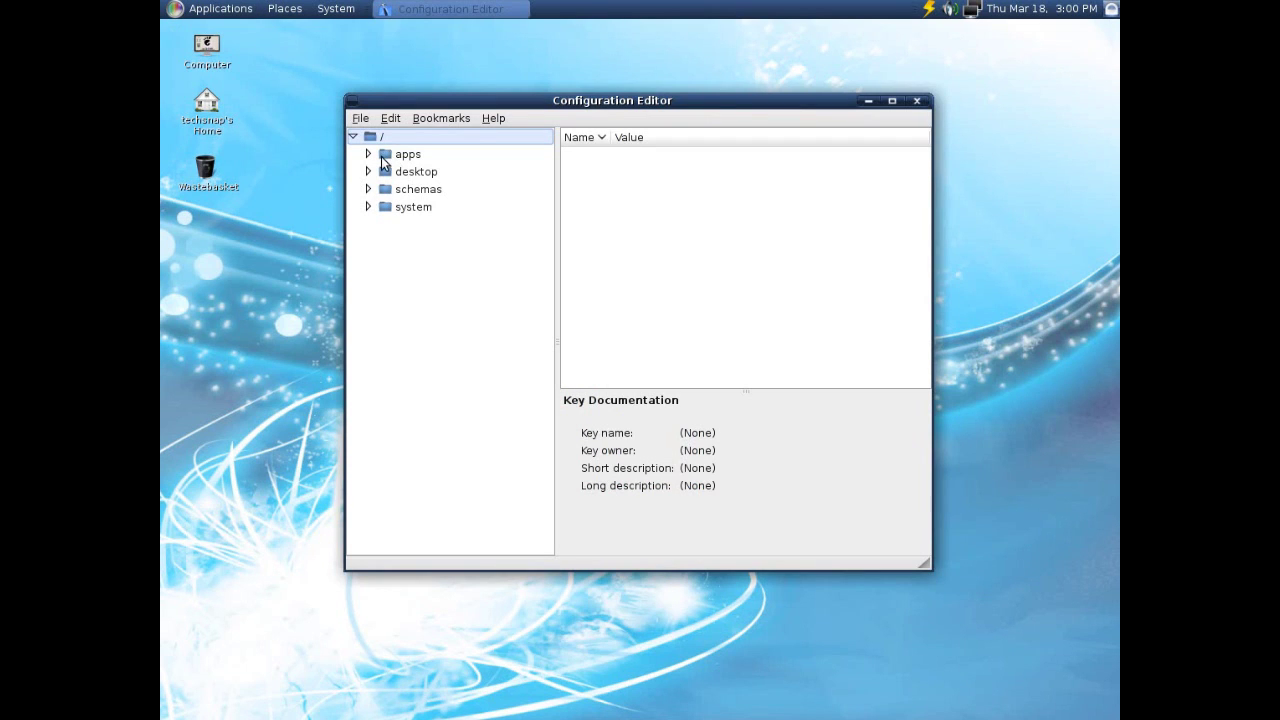
Expand and collapse the apps branch, then close the Configuration Editor.
{"action": "left_click", "coordinate": [367, 154]}
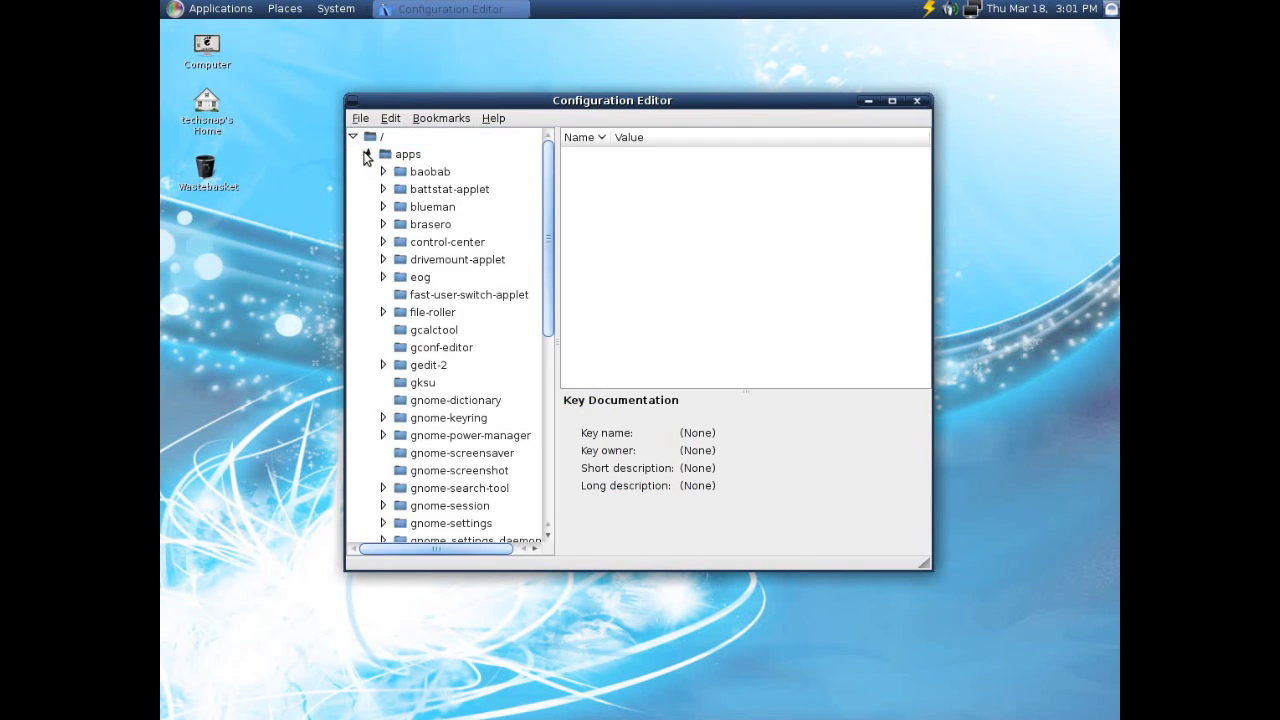
{"action": "left_click", "coordinate": [367, 155]}
{"action": "left_click", "coordinate": [916, 101]}
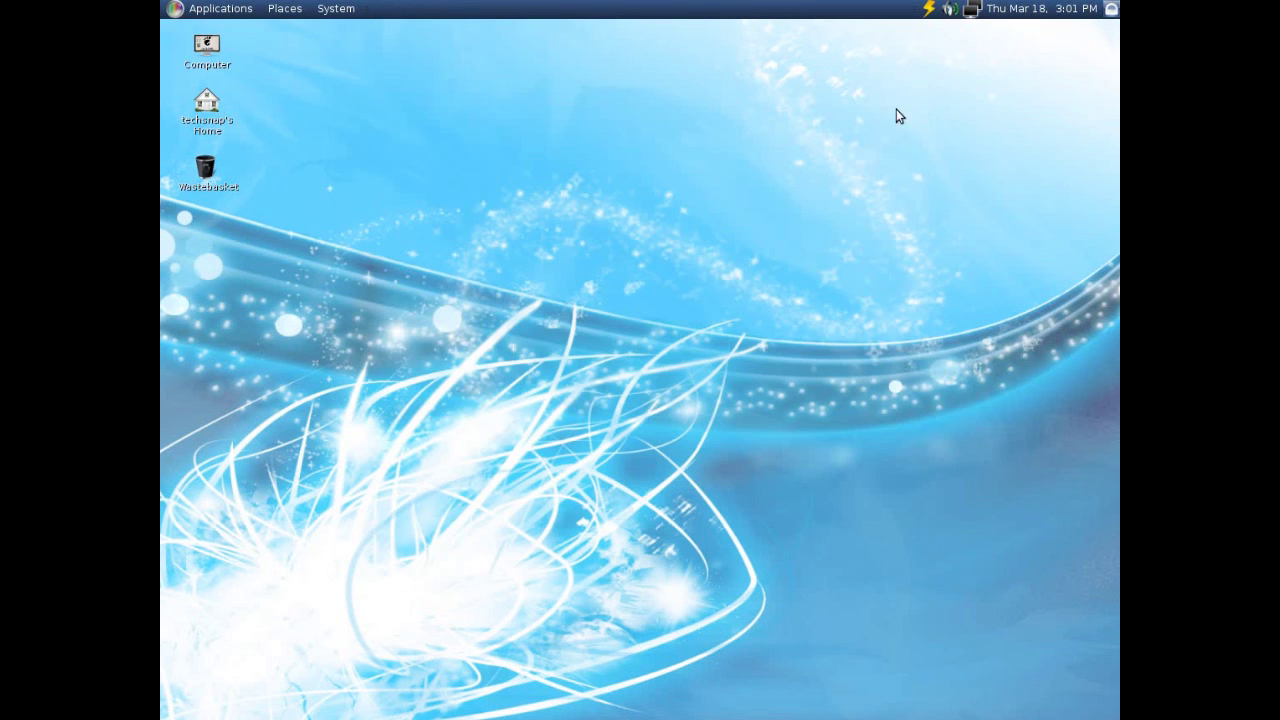
Browse the System menu's Preferences and Administration submenus.
{"action": "left_click", "coordinate": [354, 12]}
{"action": "mouse_move", "coordinate": [354, 33]}
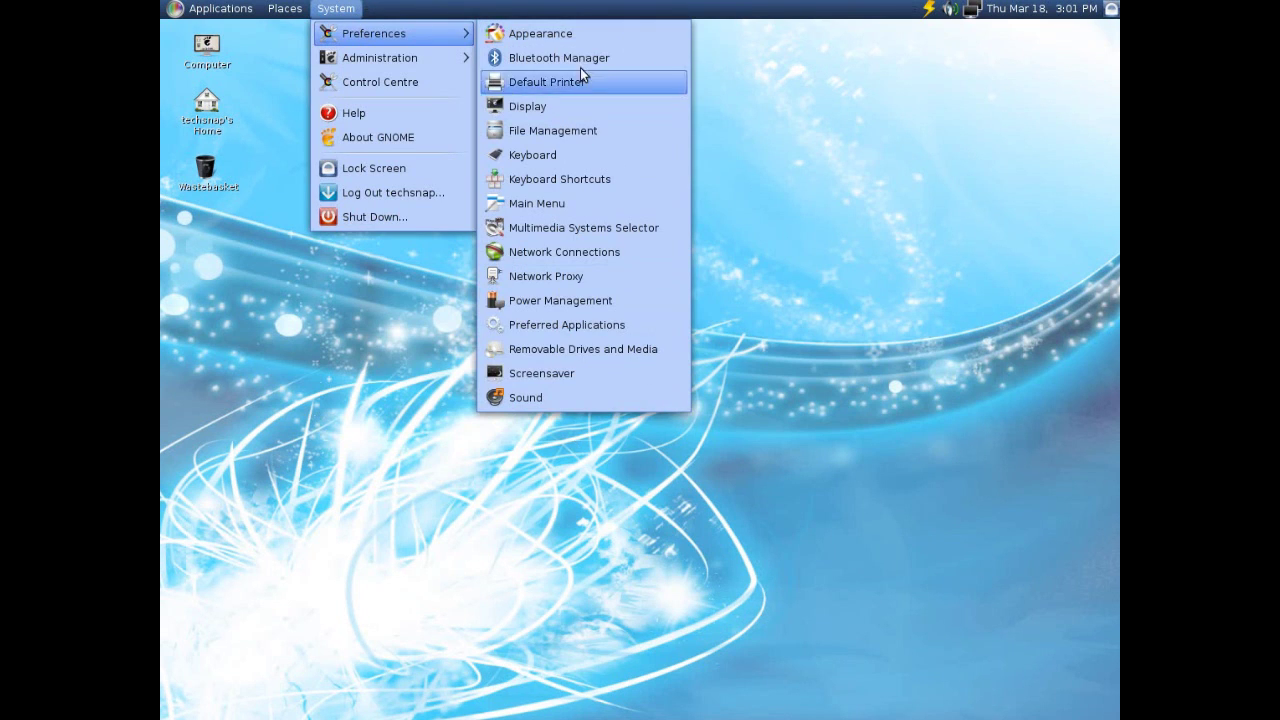
{"action": "mouse_move", "coordinate": [416, 62]}
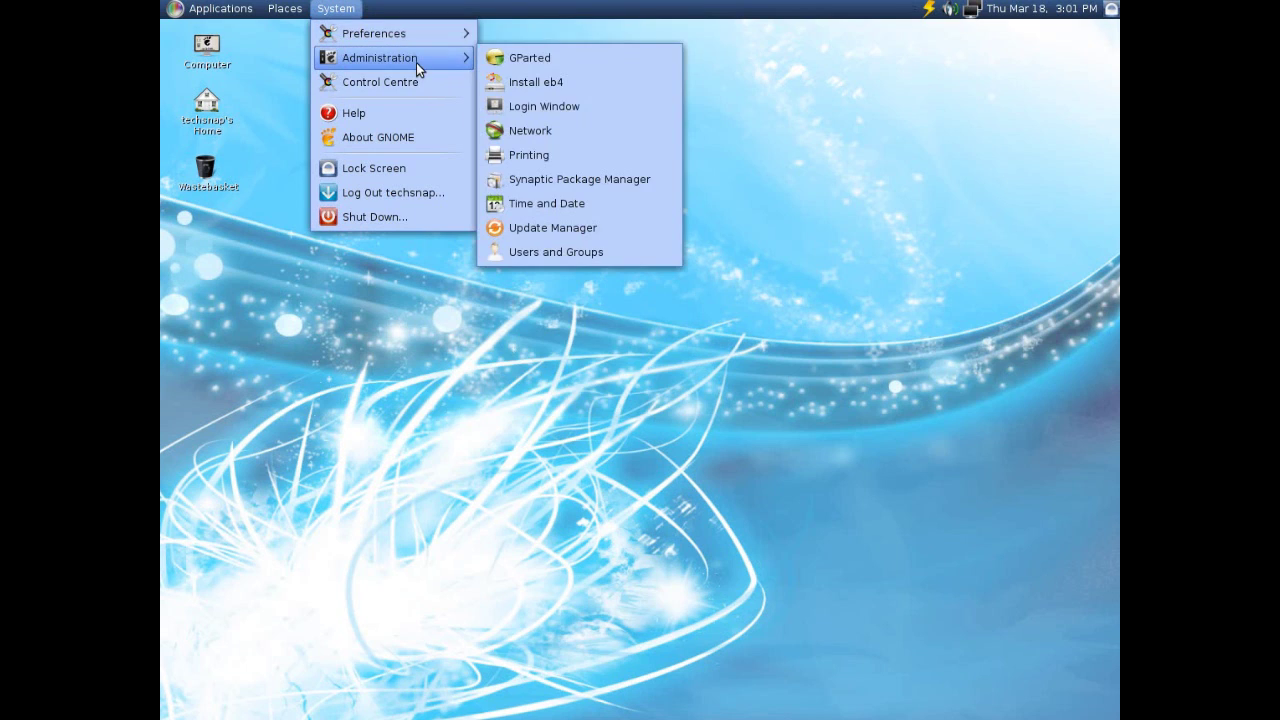
Reopen the eb4 installer with the administrator password, then quit the installation.
{"action": "left_click", "coordinate": [536, 83]}
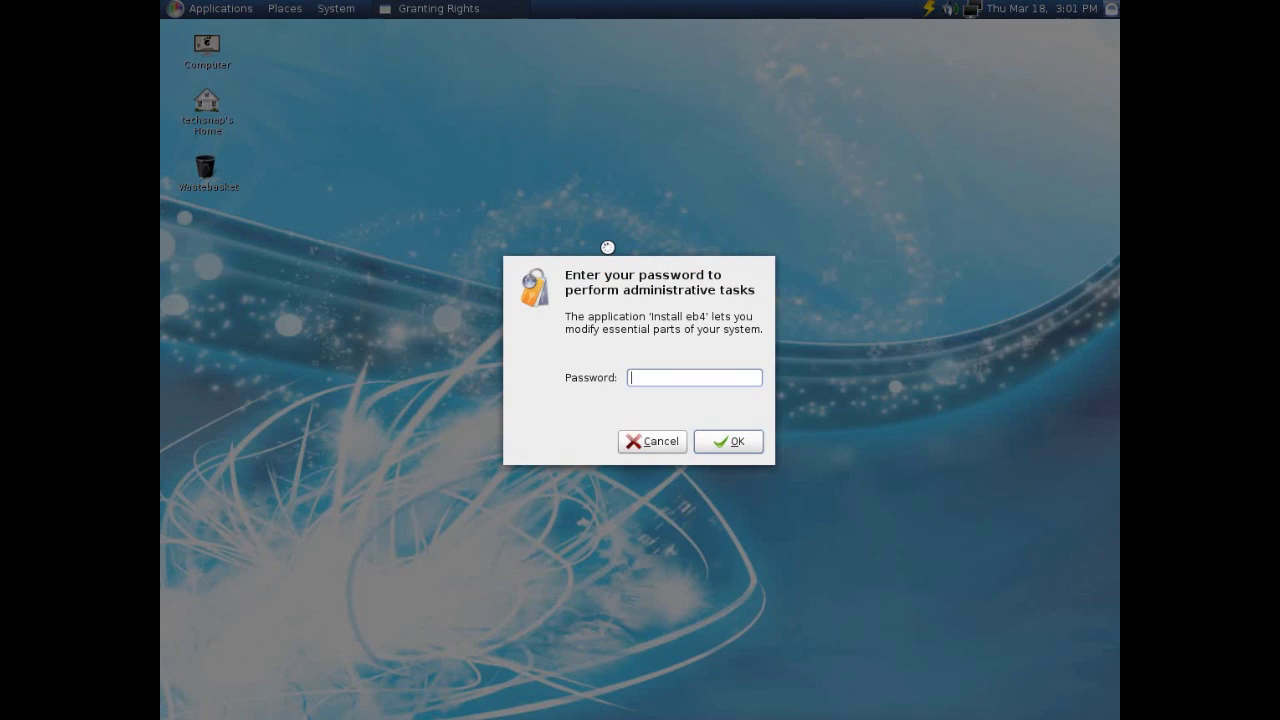
{"action": "type", "text": "••••••••••"}
{"action": "key", "text": "Return"}
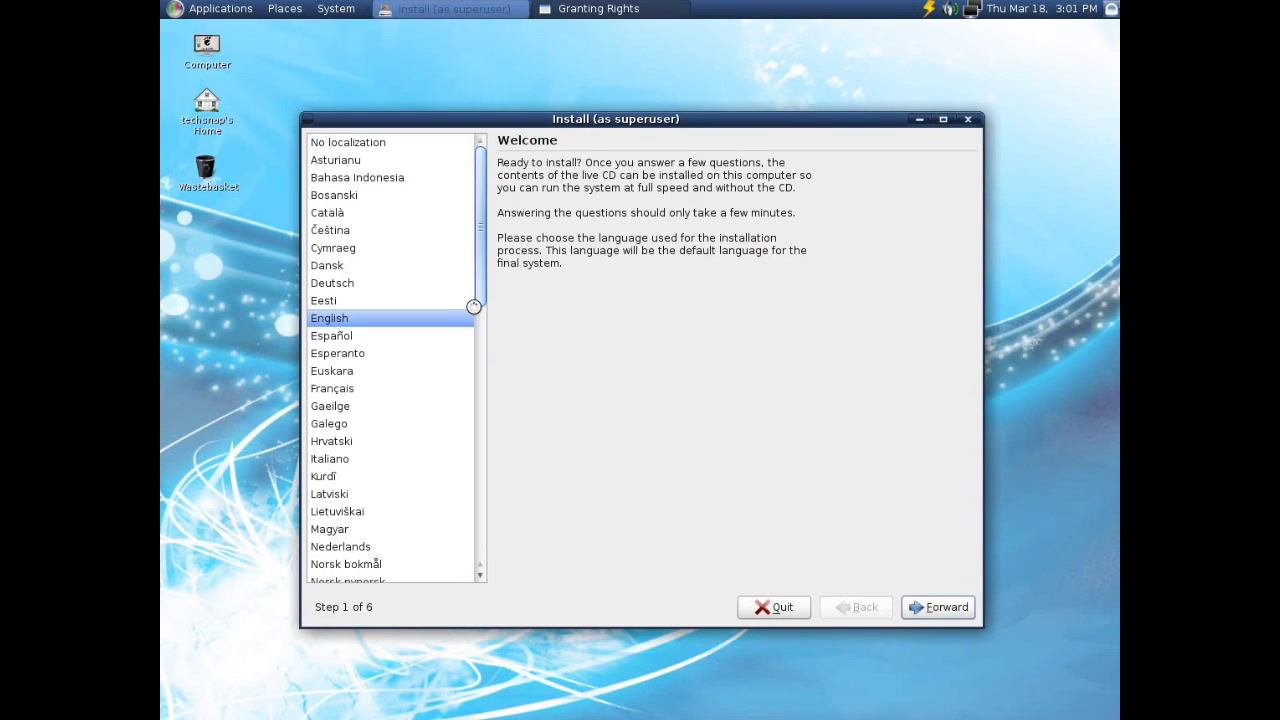
{"action": "left_click", "coordinate": [975, 119]}
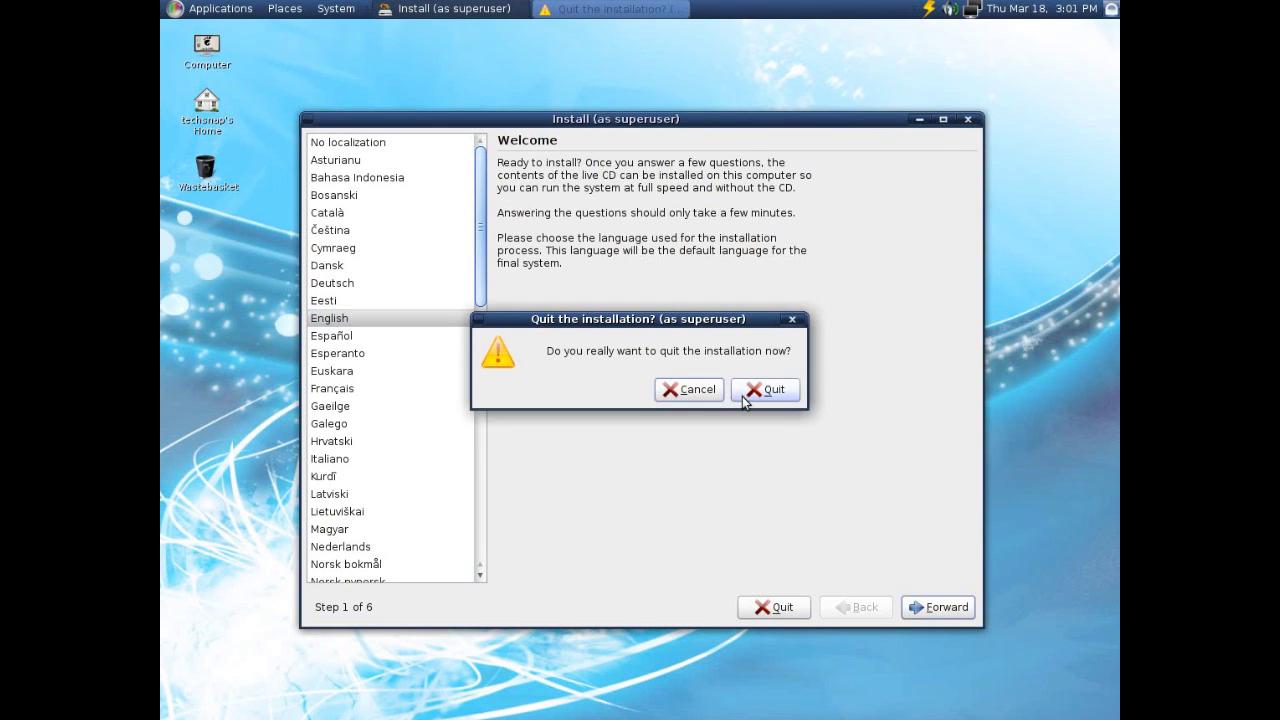
{"action": "left_click", "coordinate": [743, 392]}
{"action": "left_click", "coordinate": [352, 12]}
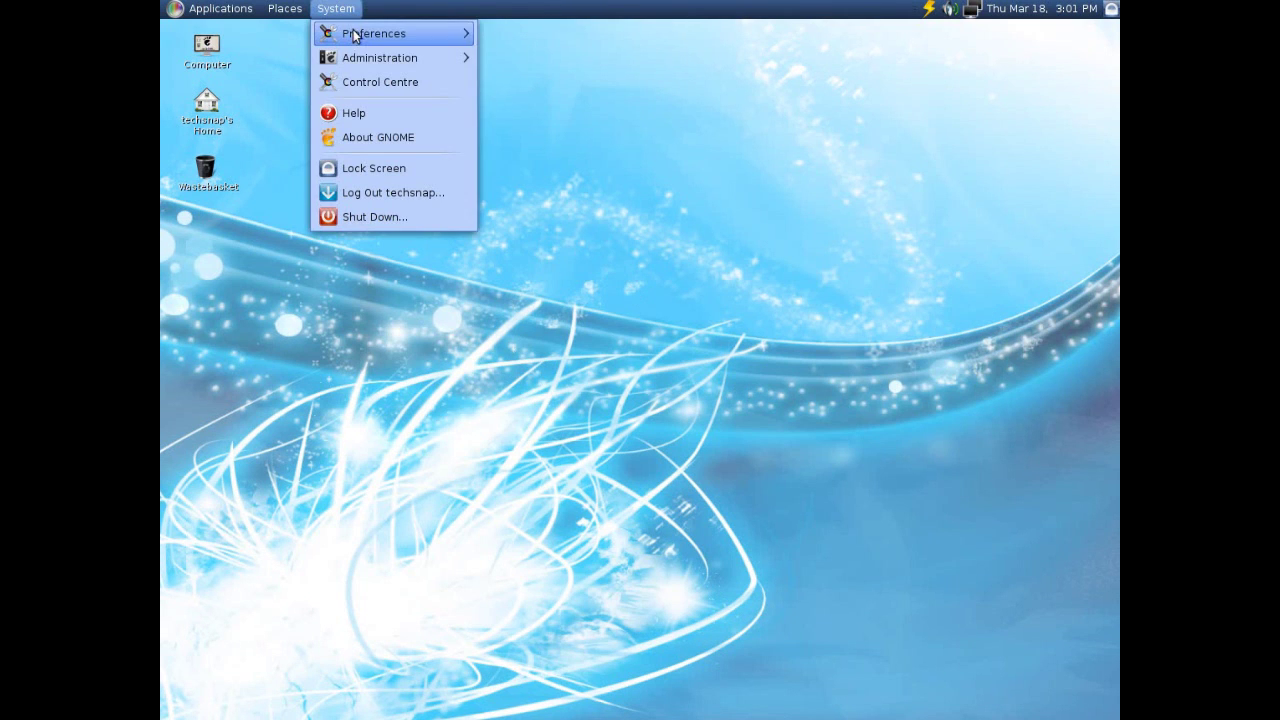
{"action": "mouse_move", "coordinate": [360, 57]}
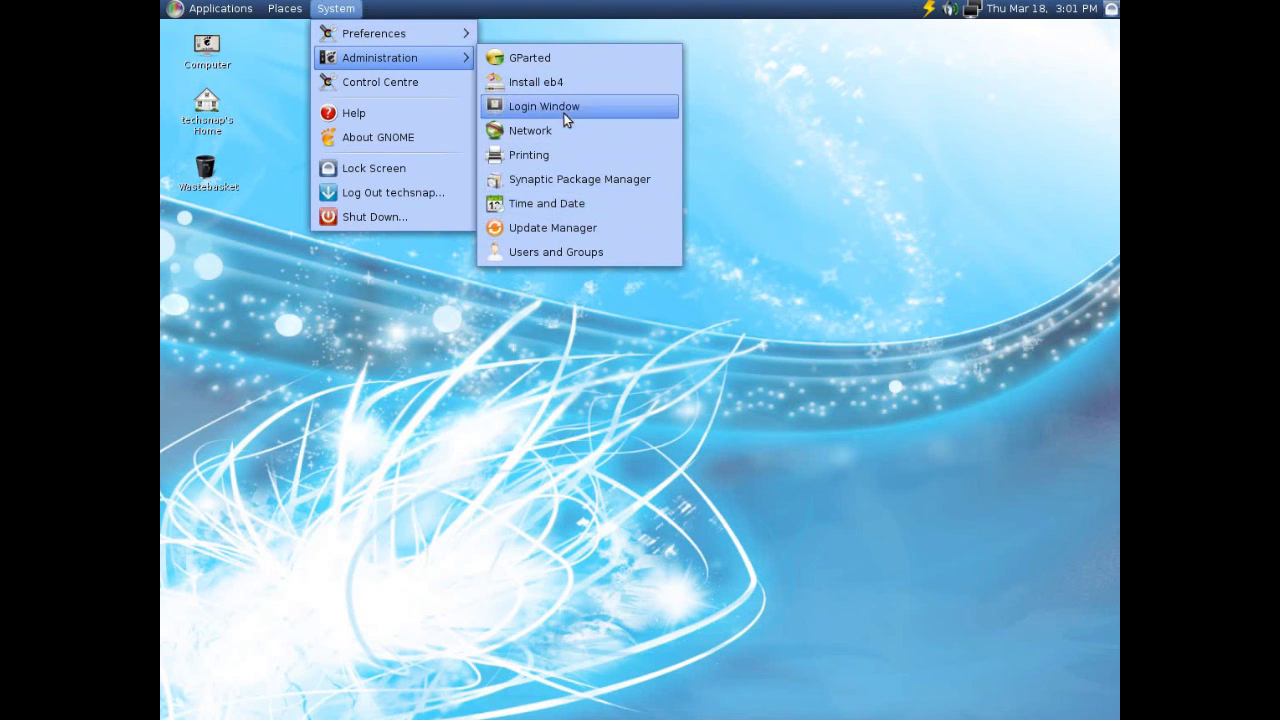
{"action": "left_click", "coordinate": [425, 80]}
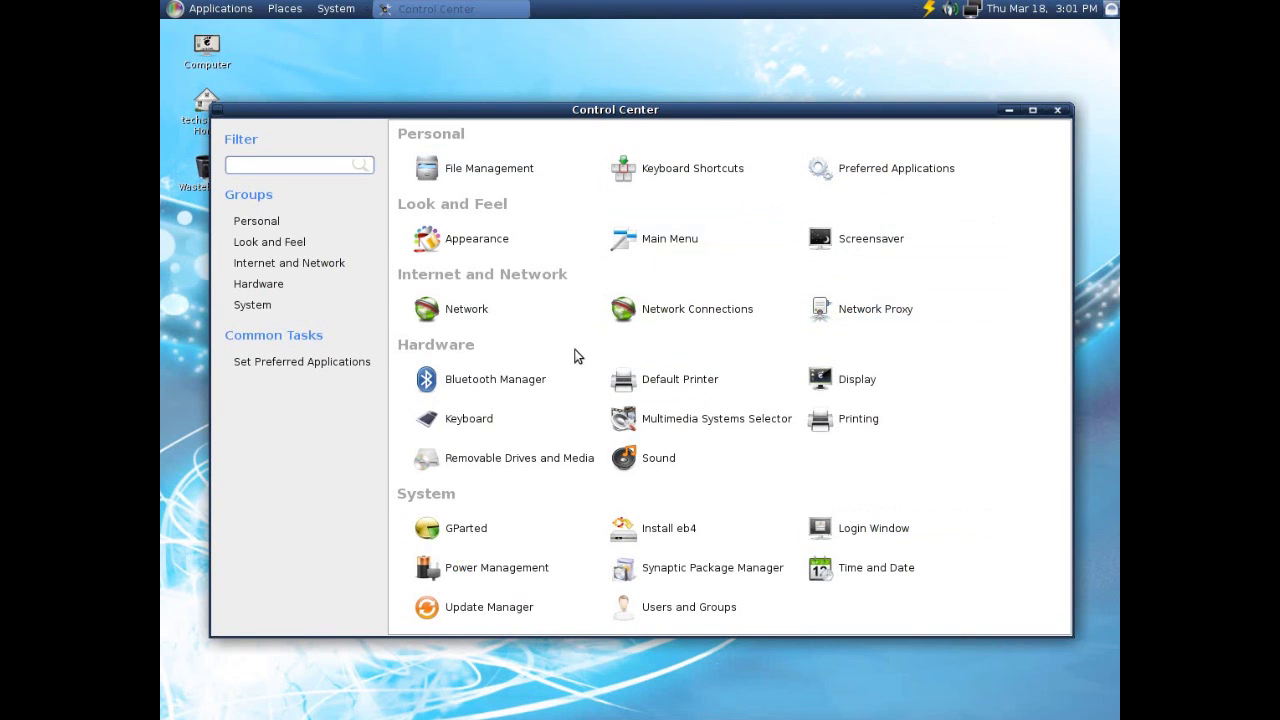
{"action": "left_click", "coordinate": [1057, 110]}
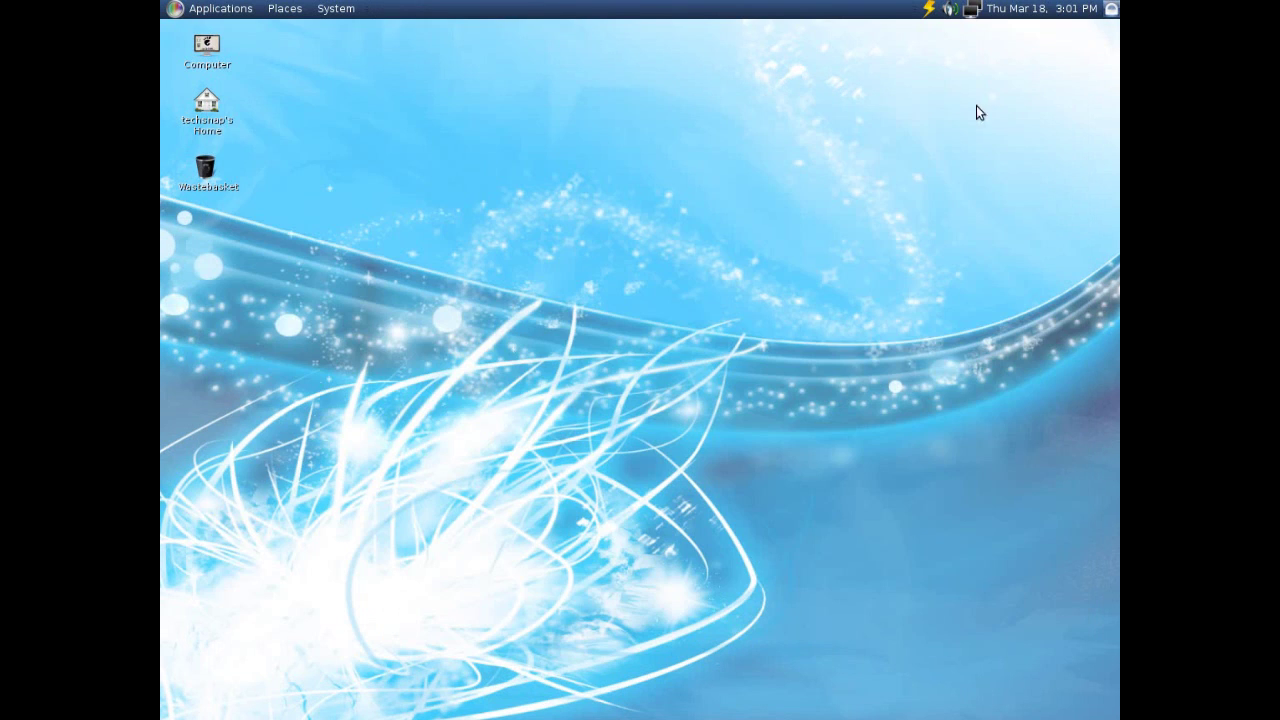
{"action": "left_click", "coordinate": [208, 14]}
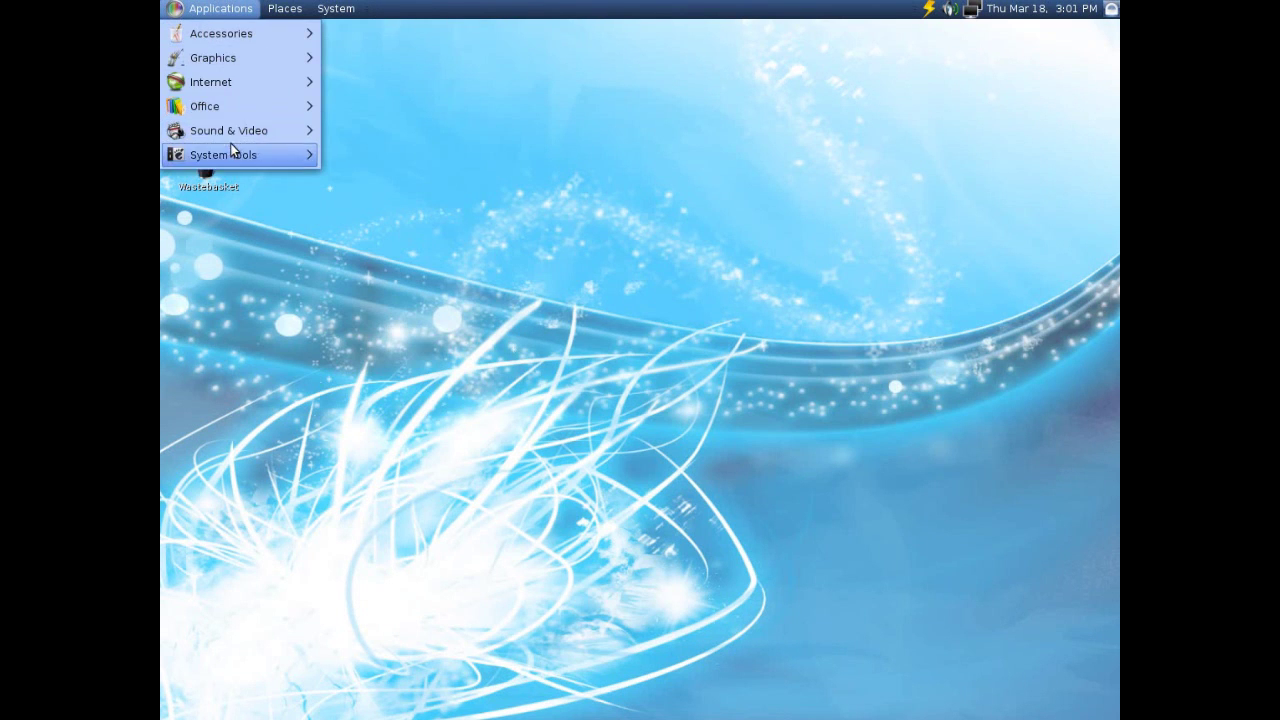
{"action": "mouse_move", "coordinate": [336, 8]}
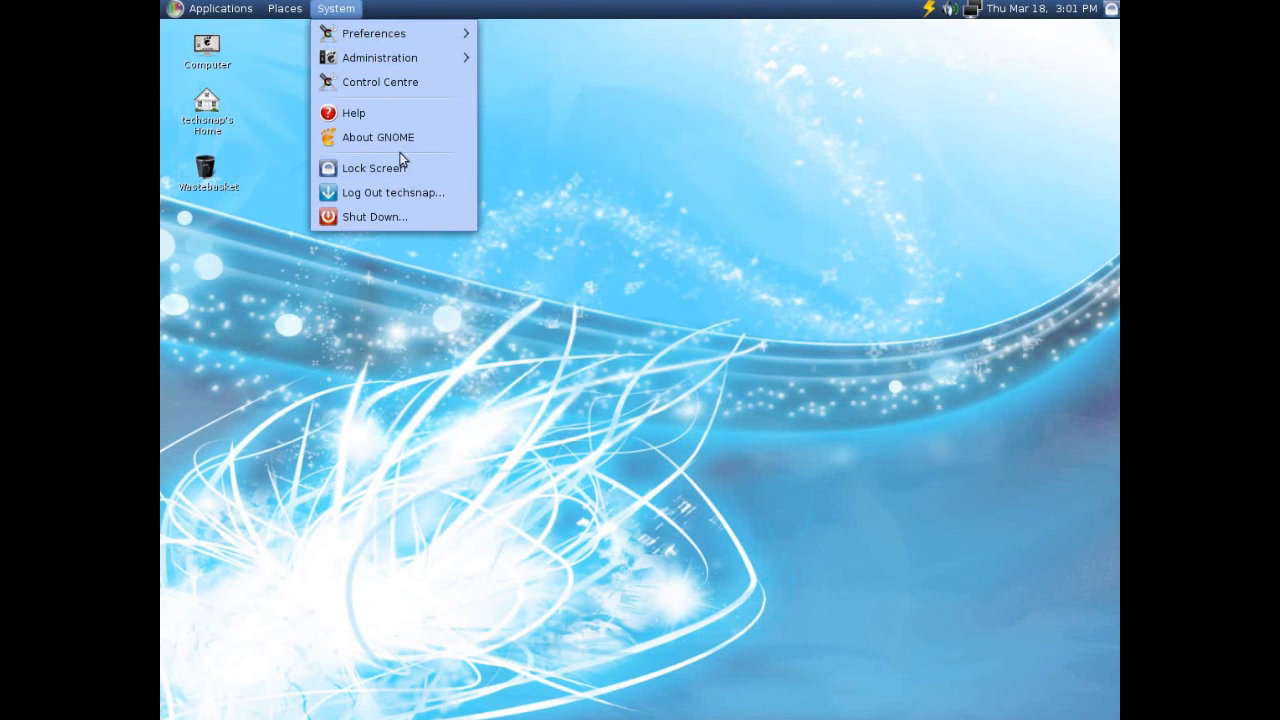
{"action": "mouse_move", "coordinate": [421, 59]}
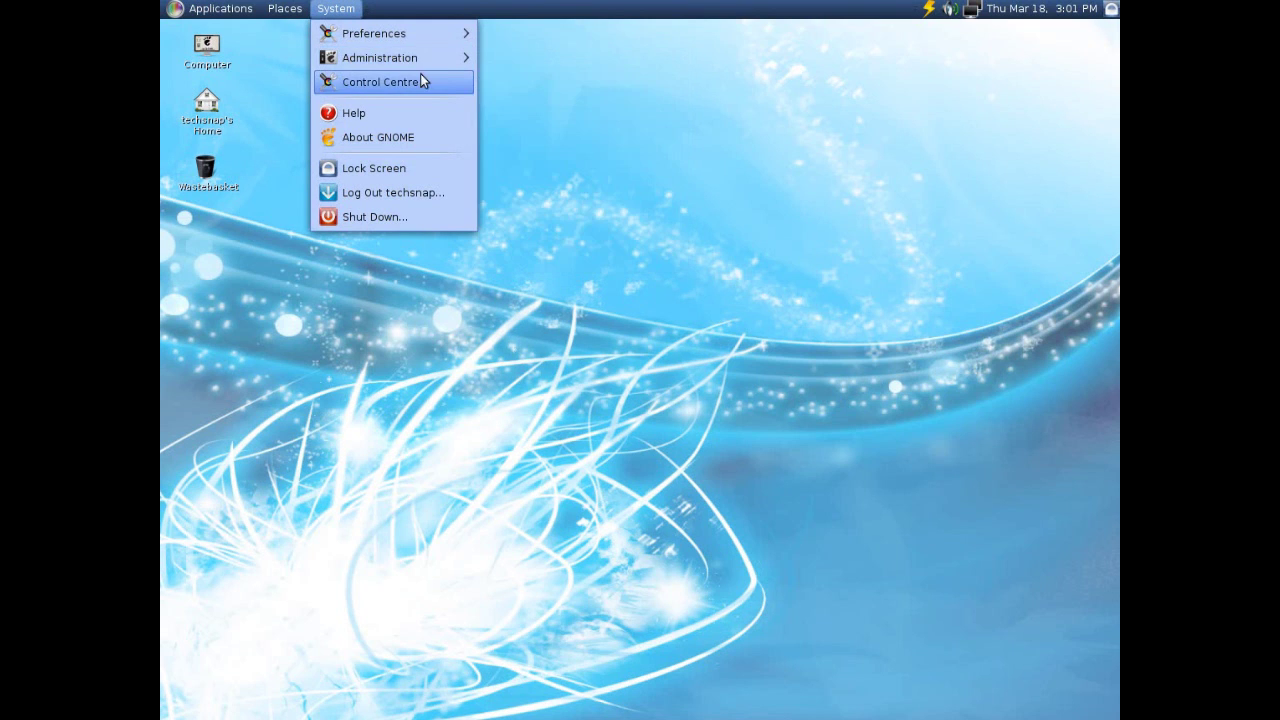
{"action": "left_click", "coordinate": [584, 178]}
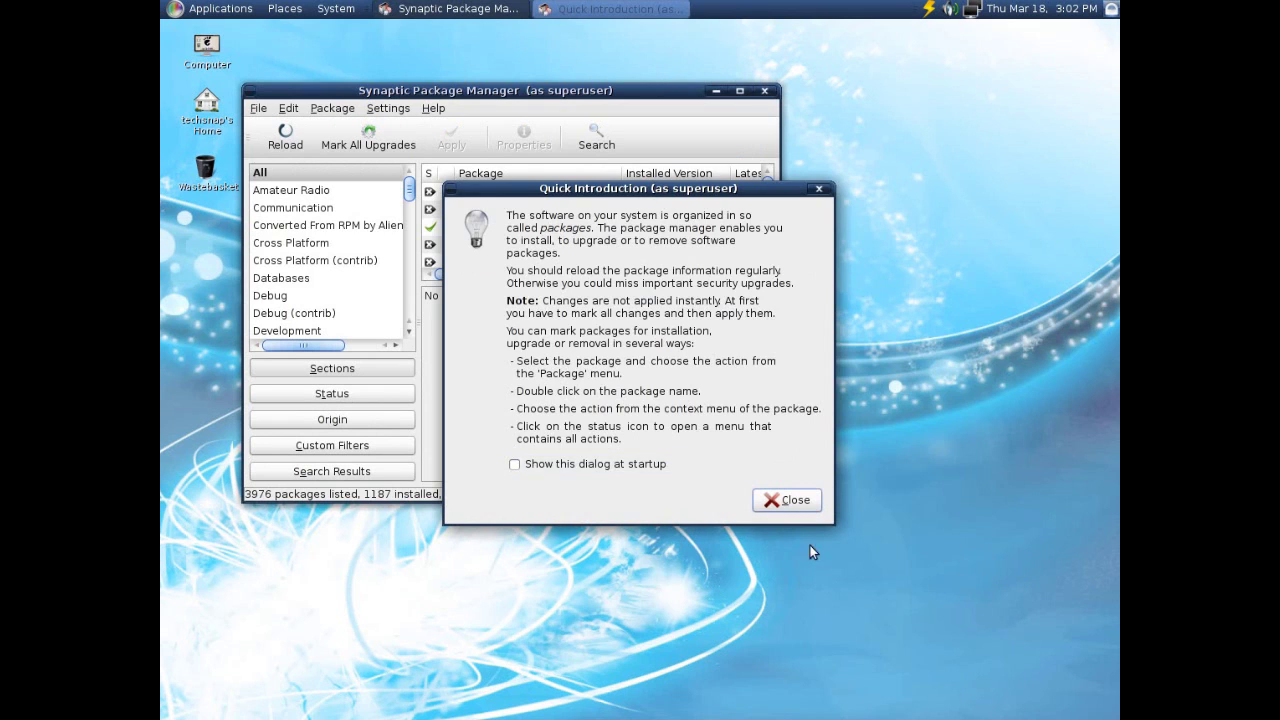
{"action": "left_click", "coordinate": [792, 505]}
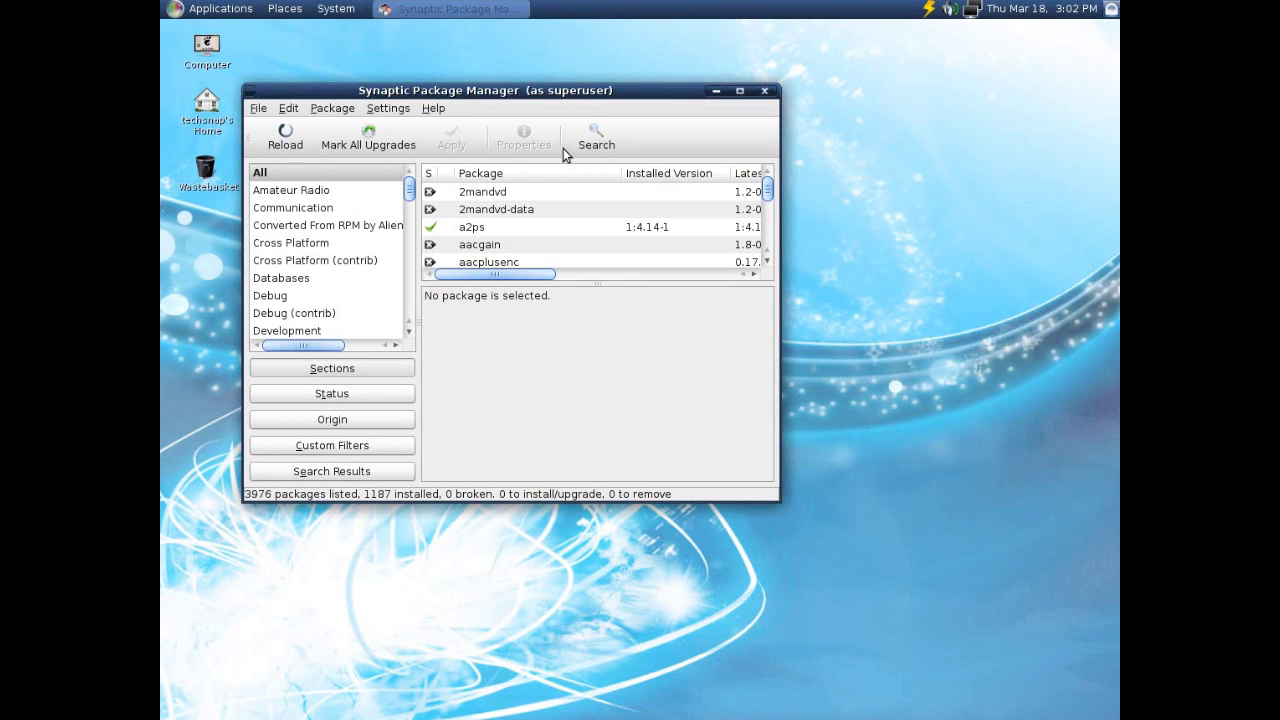
{"action": "double_click", "coordinate": [601, 96]}
{"action": "left_click", "coordinate": [177, 10]}
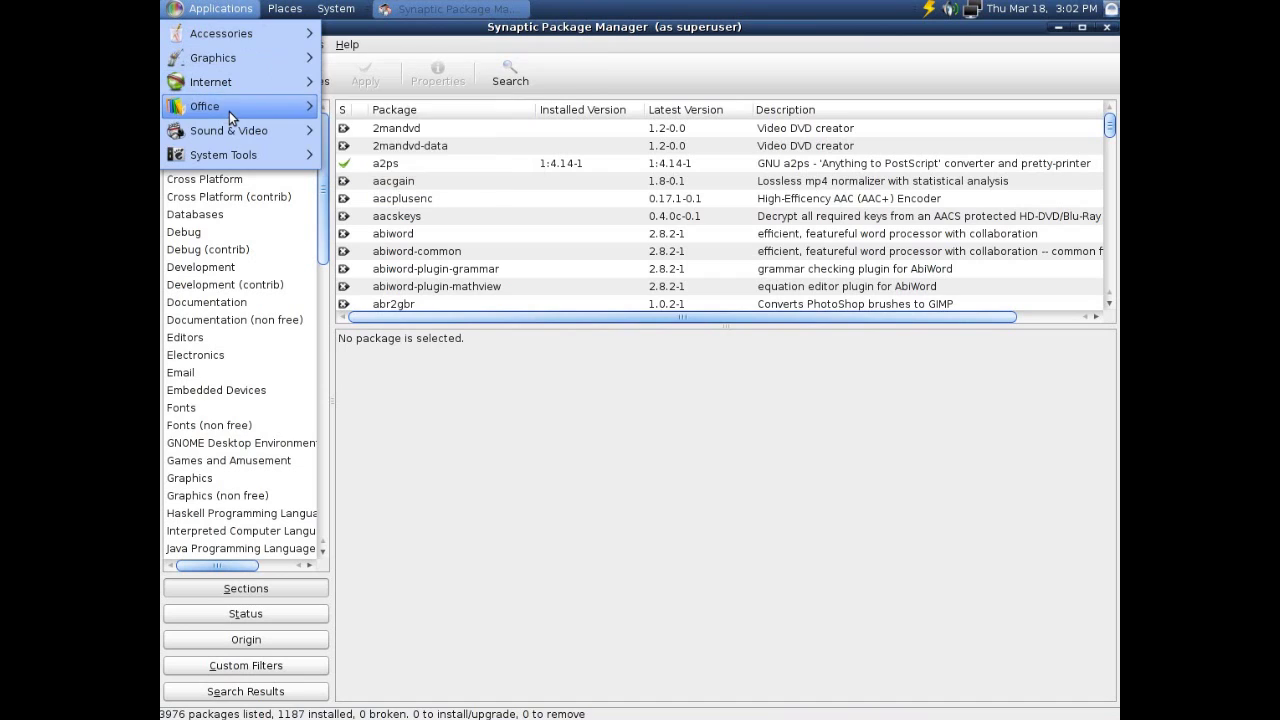
{"action": "mouse_move", "coordinate": [229, 111]}
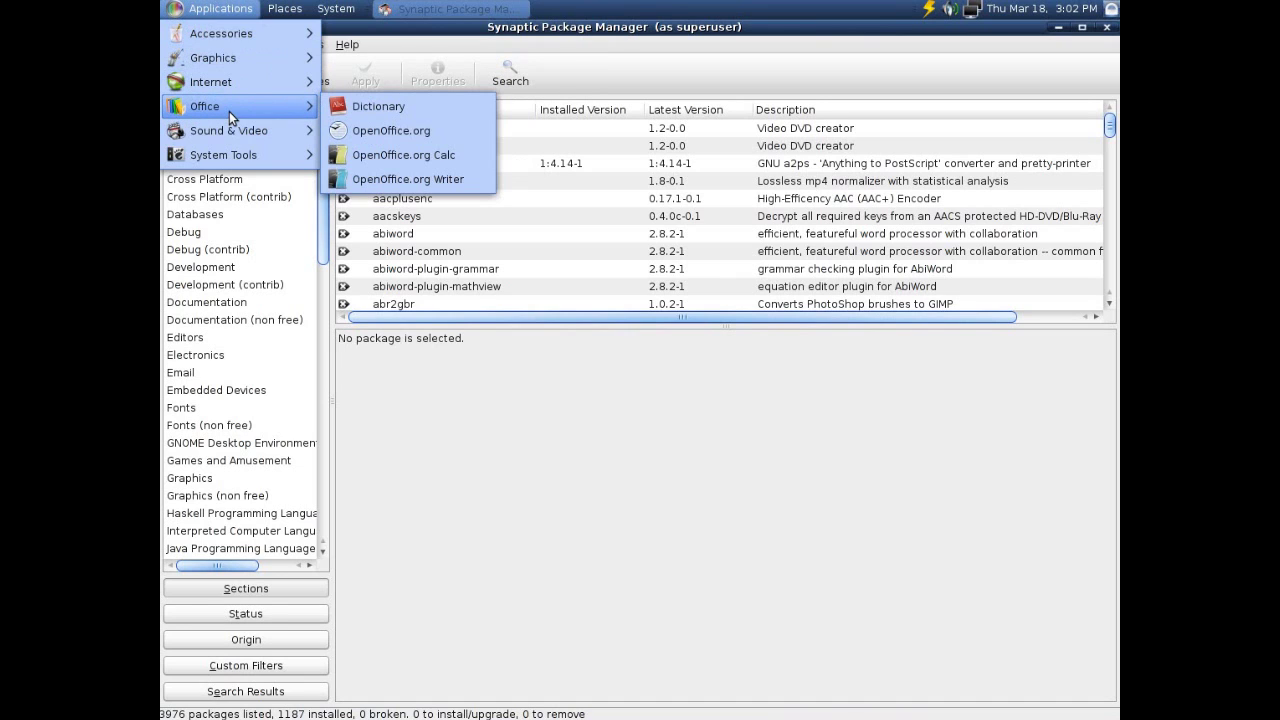
{"action": "left_click", "coordinate": [707, 256]}
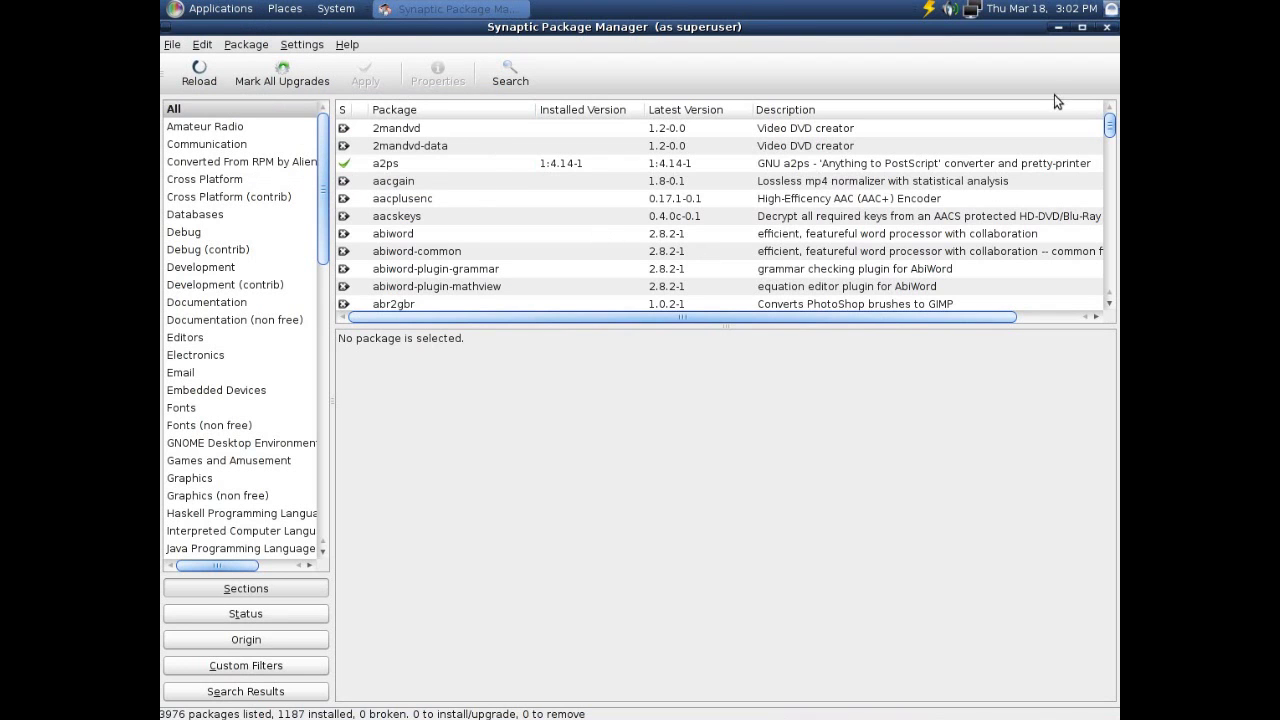
{"action": "left_click", "coordinate": [1107, 27]}
{"action": "left_click", "coordinate": [340, 10]}
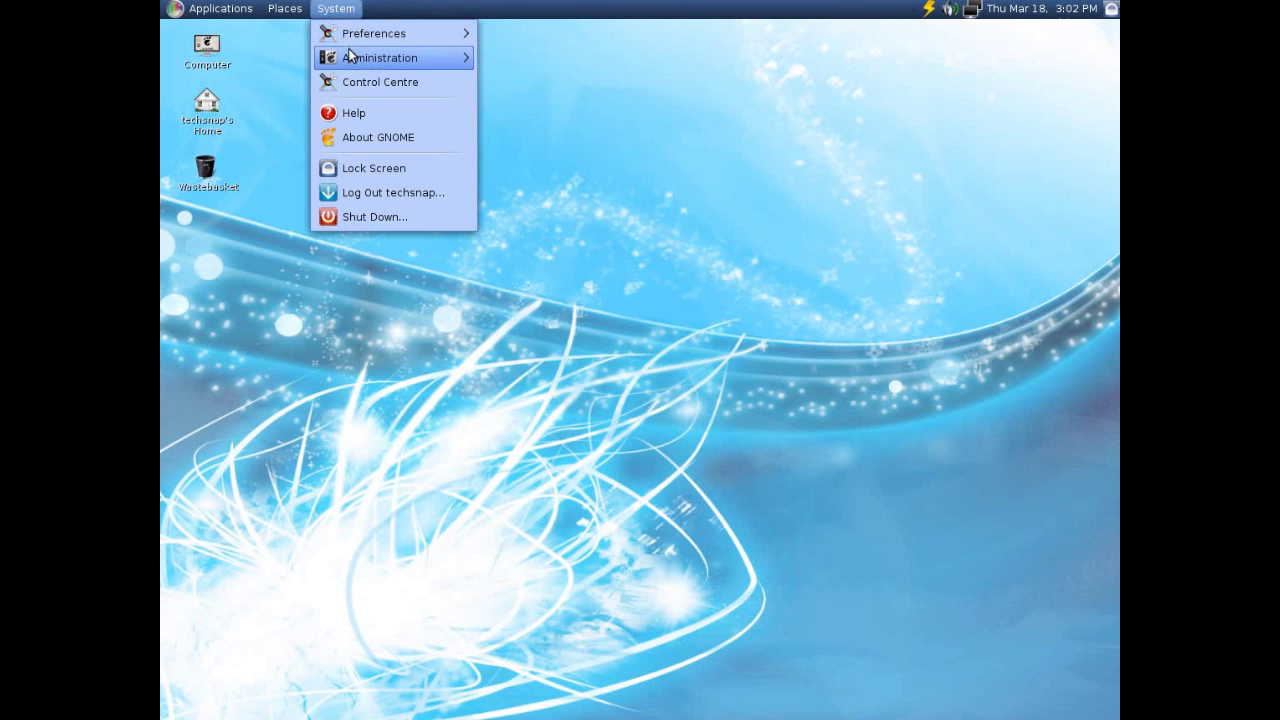
{"action": "mouse_move", "coordinate": [469, 67]}
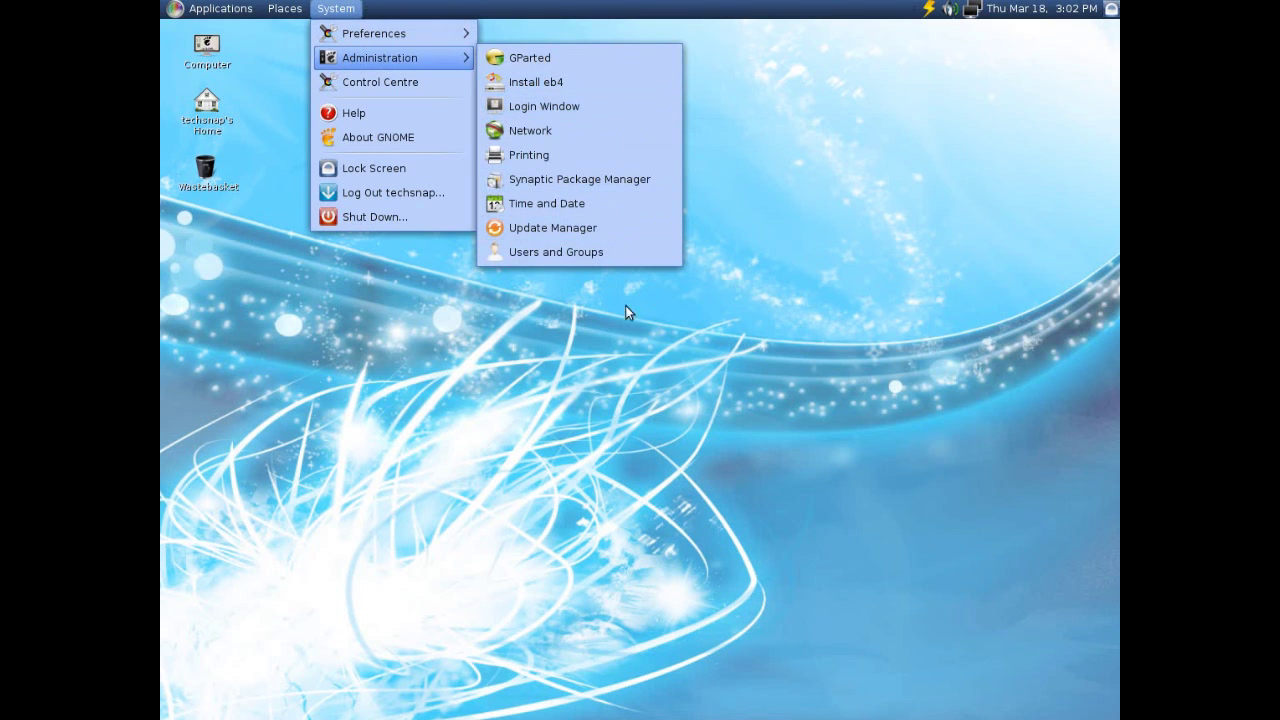
{"action": "left_click", "coordinate": [538, 321]}
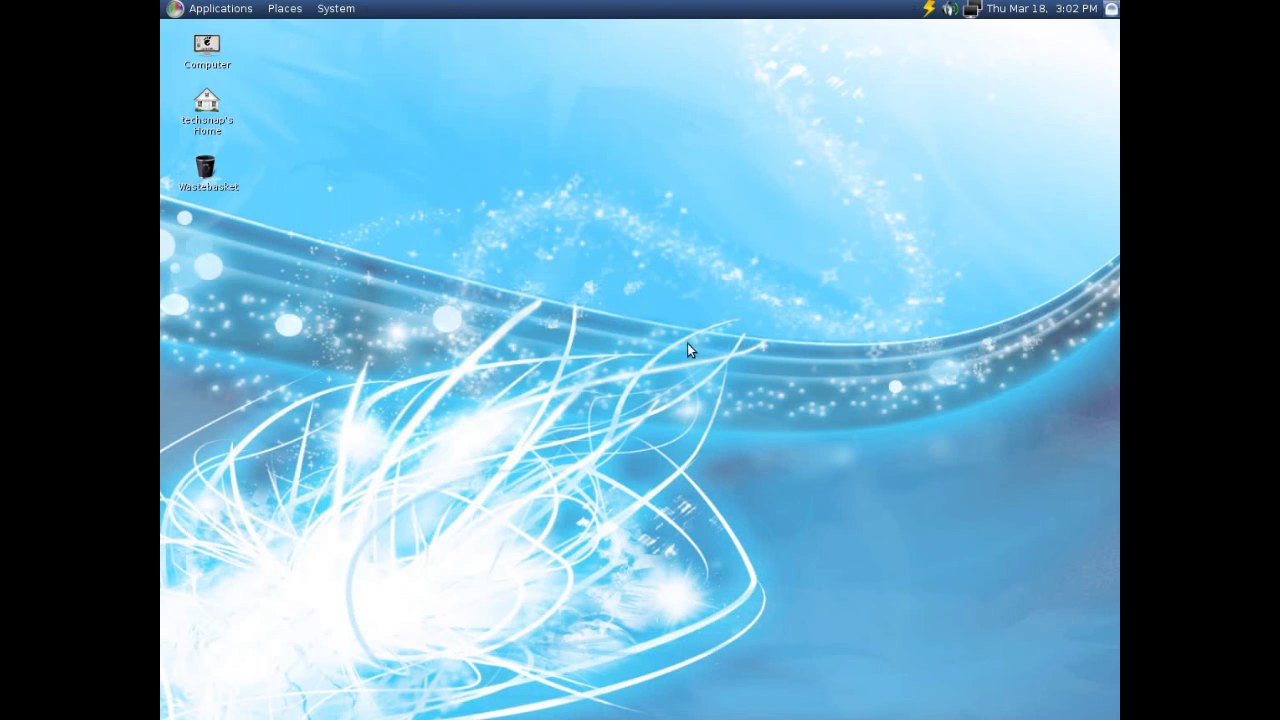
{"action": "mouse_move", "coordinate": [700, 712]}
{"action": "mouse_move", "coordinate": [580, 712]}
{"action": "left_click", "coordinate": [336, 8]}
View the Install eb4 launcher options, then open Login Window preferences on its Users settings.
{"action": "mouse_move", "coordinate": [350, 52]}
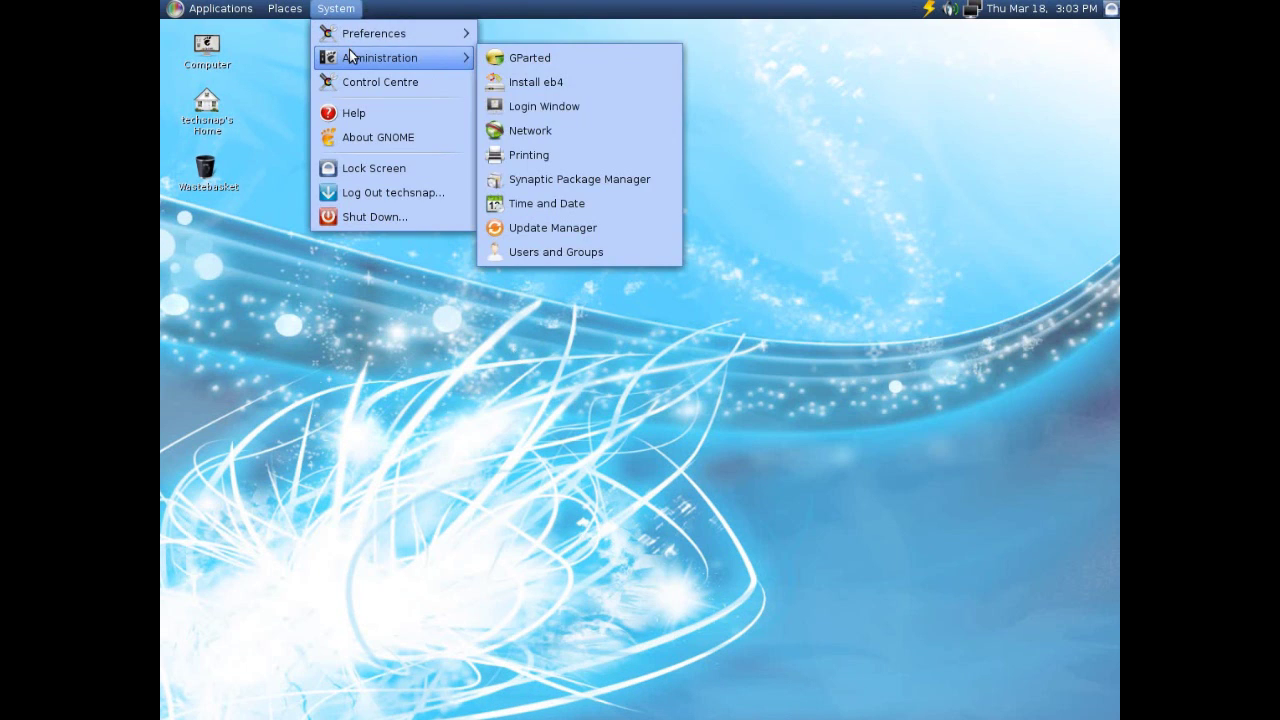
{"action": "right_click", "coordinate": [575, 83]}
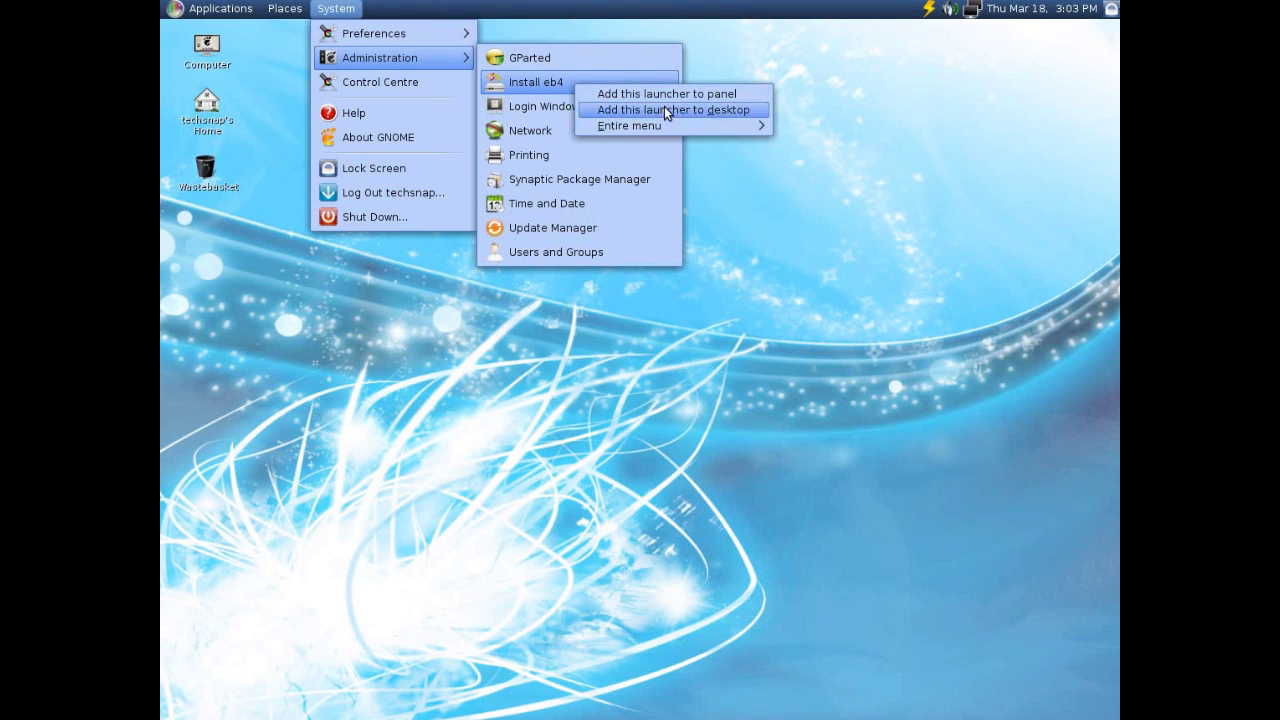
{"action": "left_click", "coordinate": [543, 110]}
{"action": "left_click", "coordinate": [543, 109]}
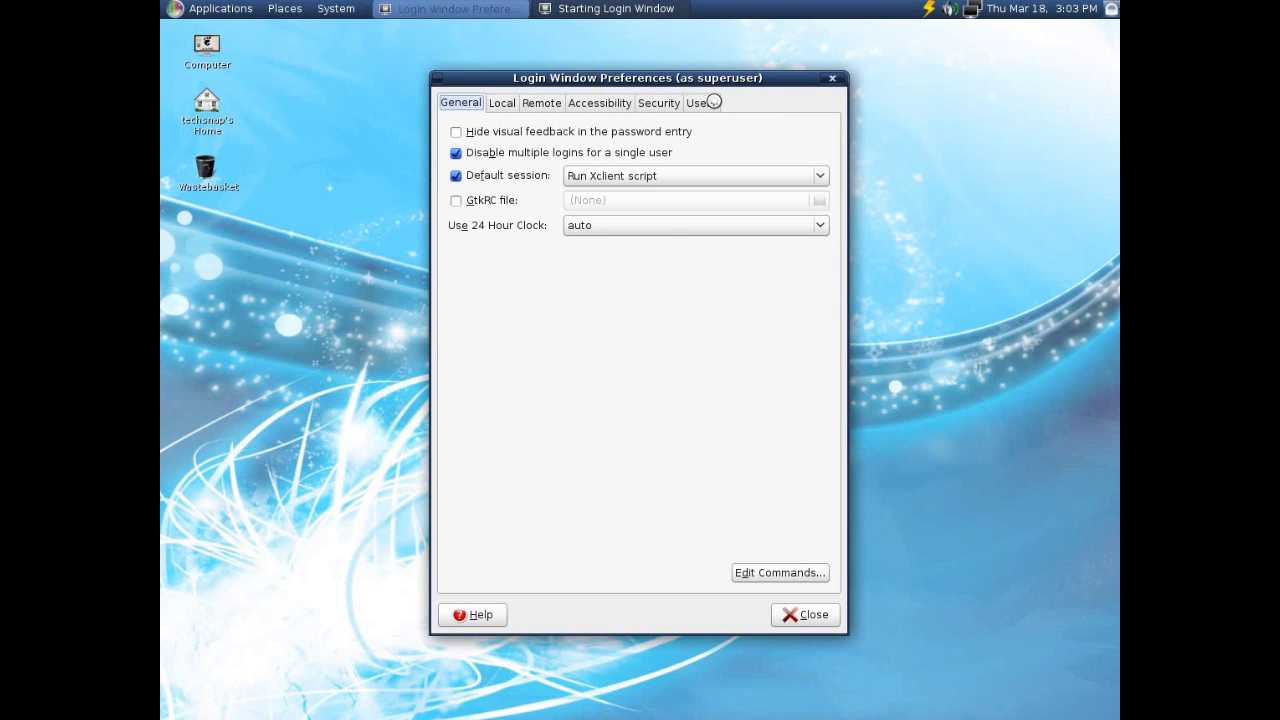
{"action": "left_click", "coordinate": [713, 102]}
Close Login Window Preferences, then open and dismiss the network and display tray applet menus.
{"action": "left_click", "coordinate": [832, 78]}
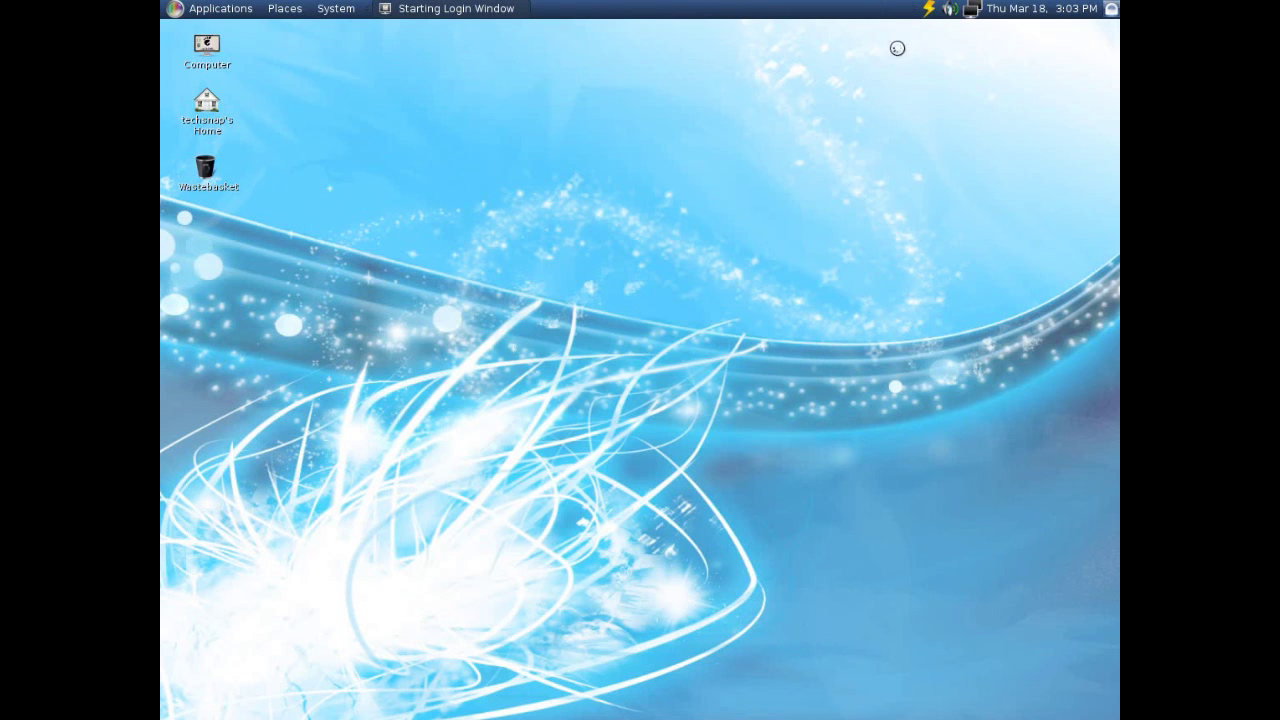
{"action": "right_click", "coordinate": [971, 9]}
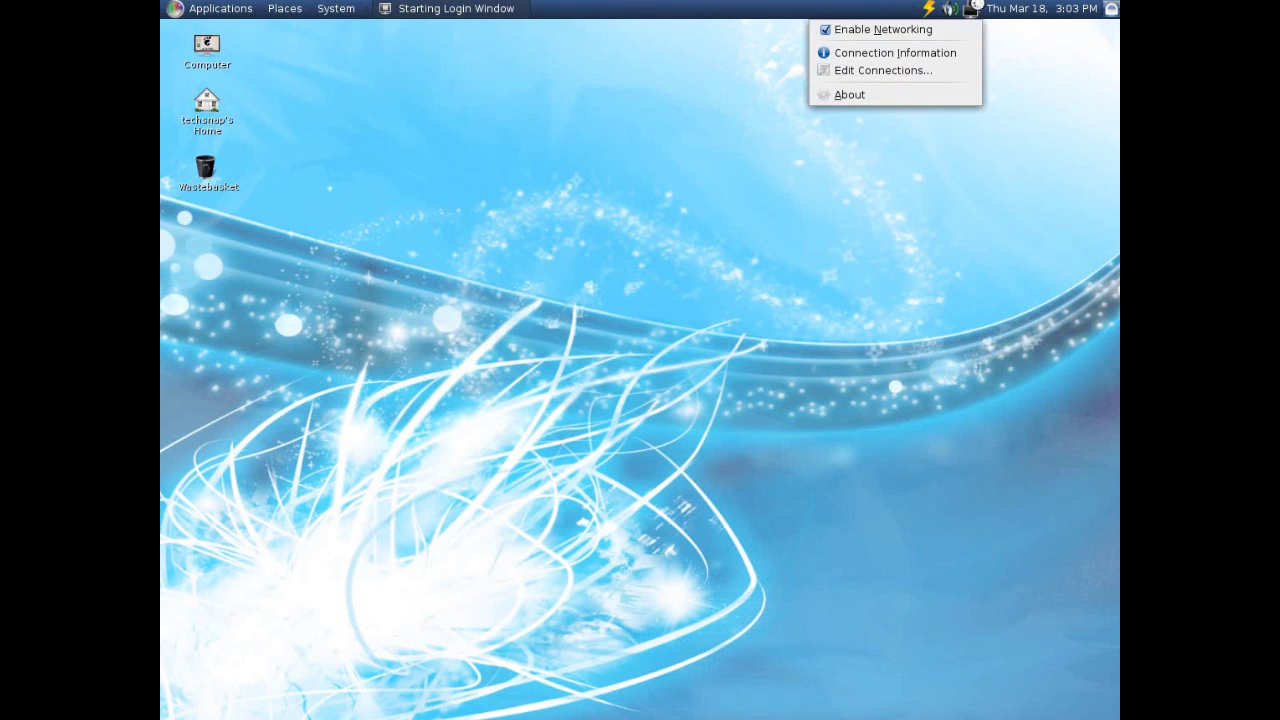
{"action": "left_click", "coordinate": [889, 167]}
{"action": "left_click", "coordinate": [947, 9]}
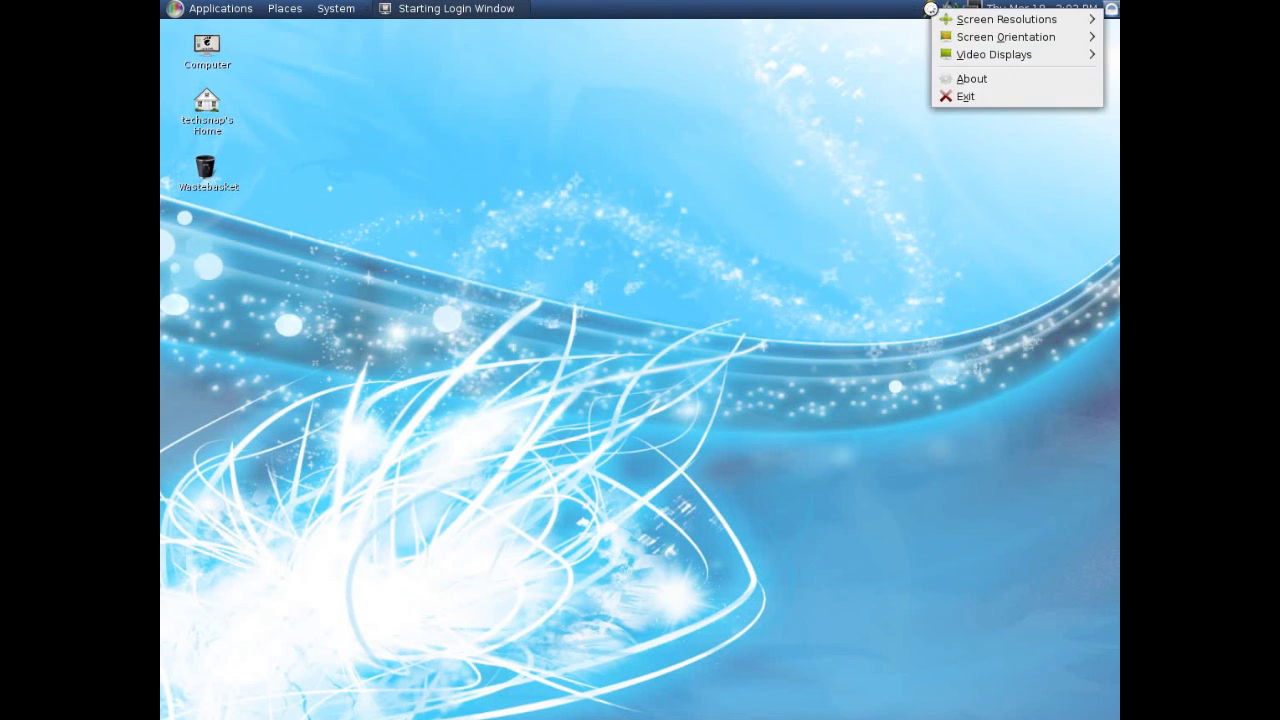
{"action": "left_click", "coordinate": [825, 109]}
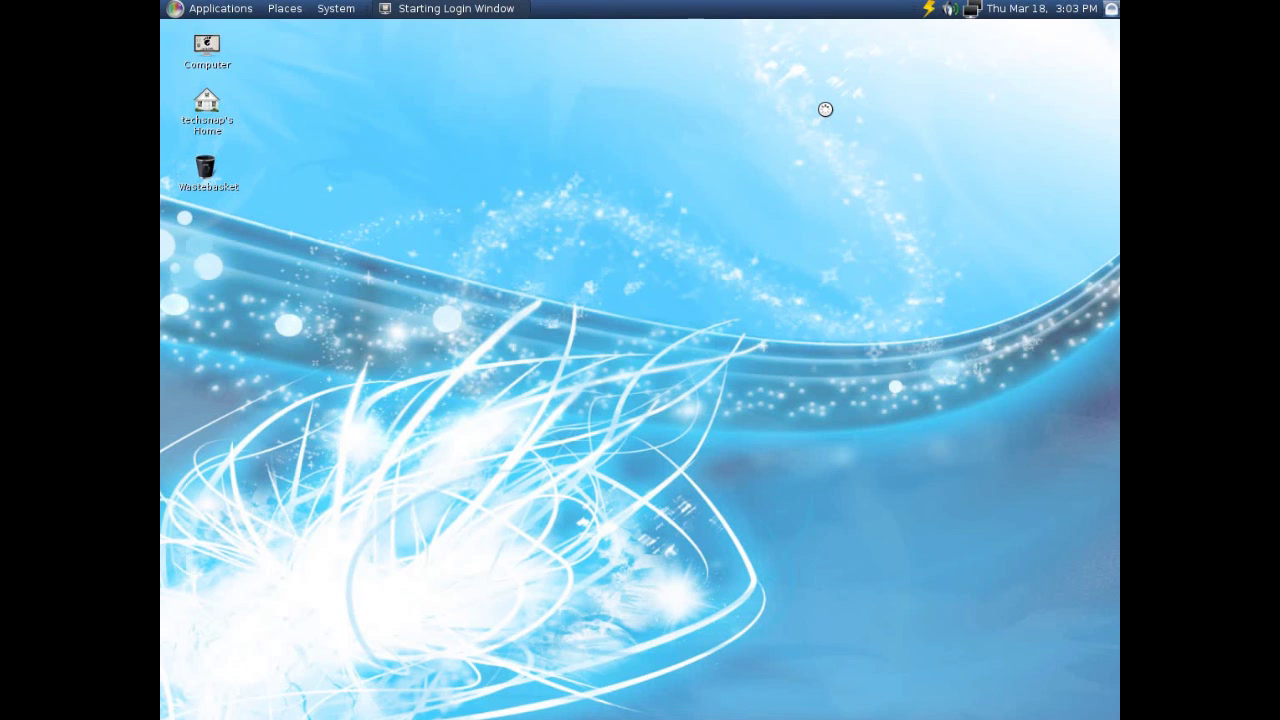